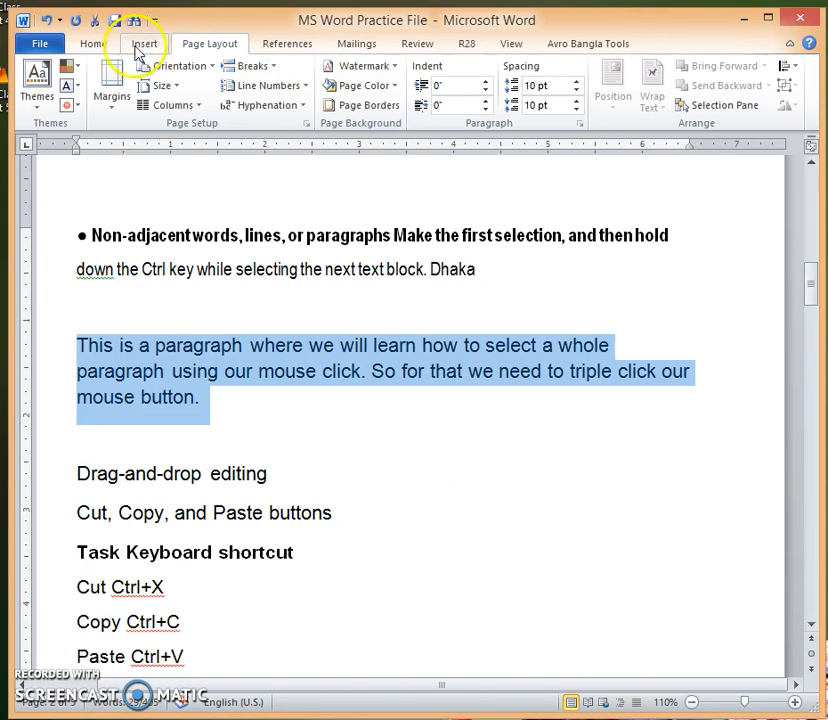
# Step: Apply a 0.5" hanging indent to the paragraph beginning "This is a paragraph" and undo it
pyautogui.click(90, 43)
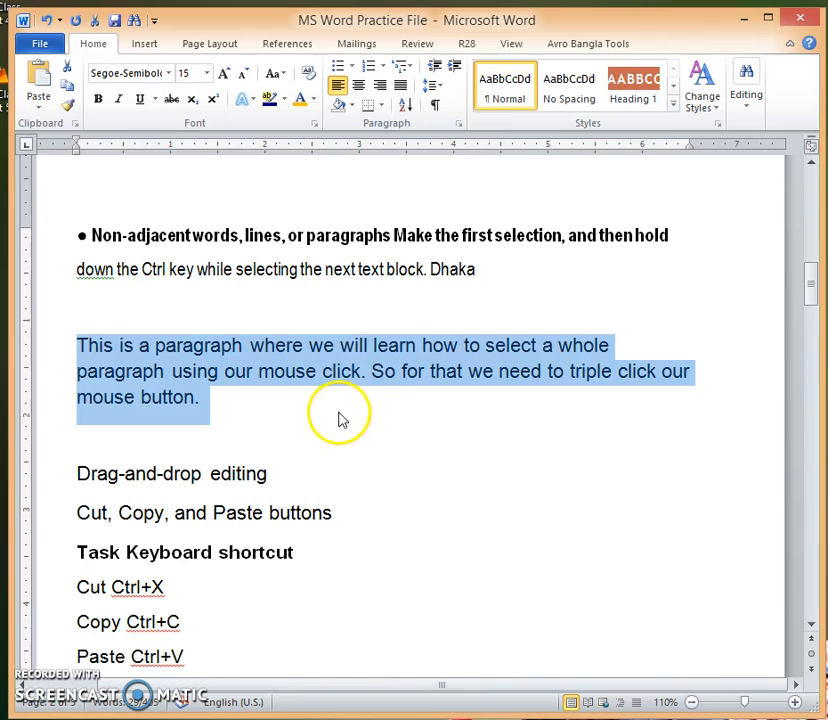
pyautogui.click(242, 408)
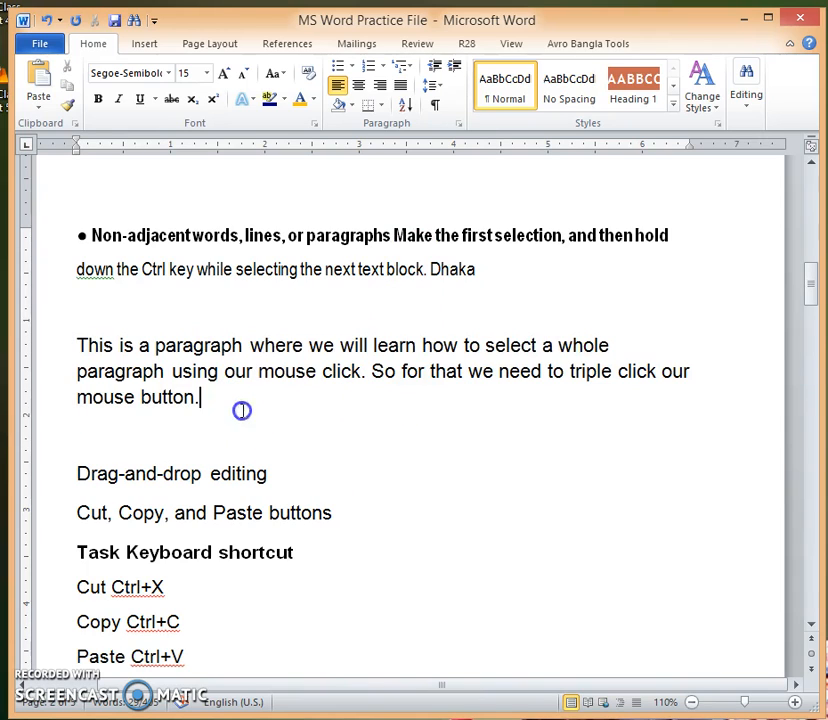
pyautogui.scroll(-1, 382, 388)
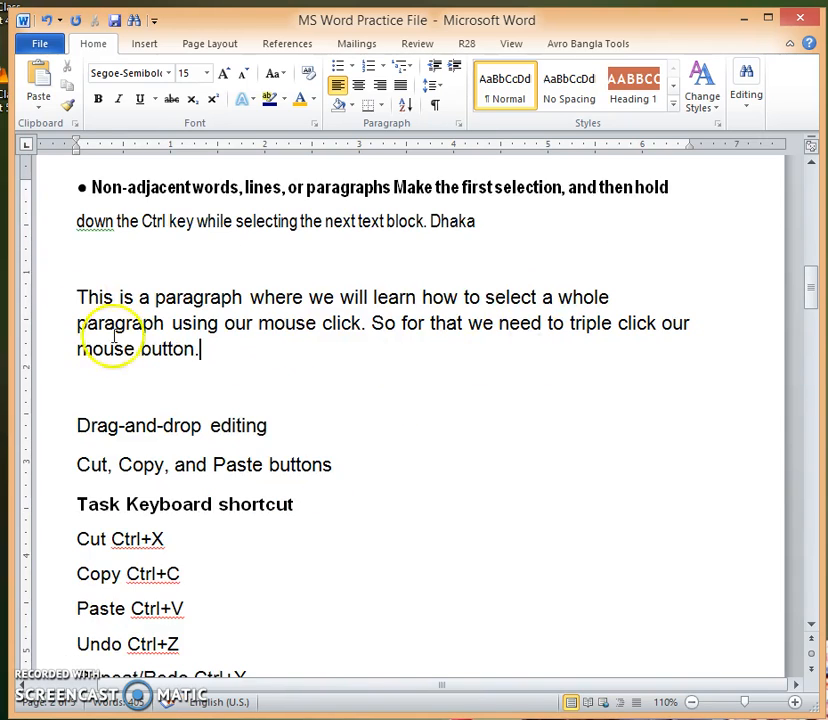
pyautogui.scroll(2, 416, 314)
pyautogui.scroll(-1, 347, 336)
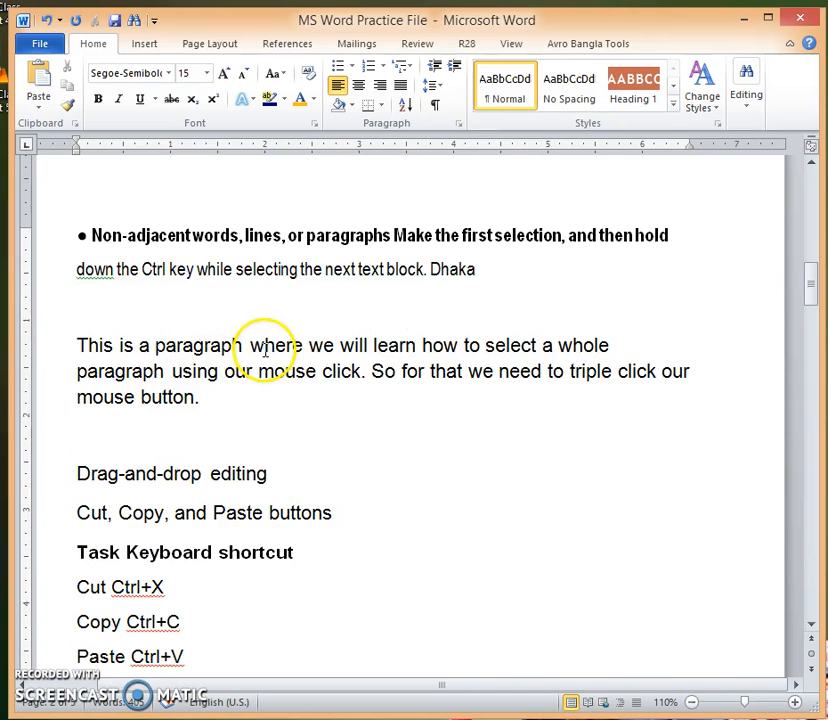
pyautogui.scroll(-1, 300, 351)
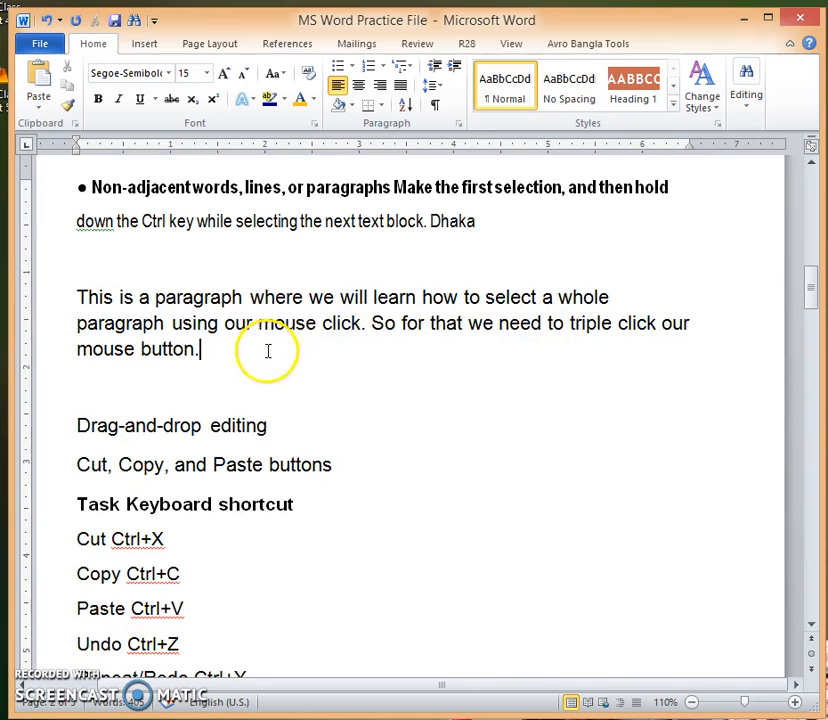
pyautogui.doubleClick(86, 295)
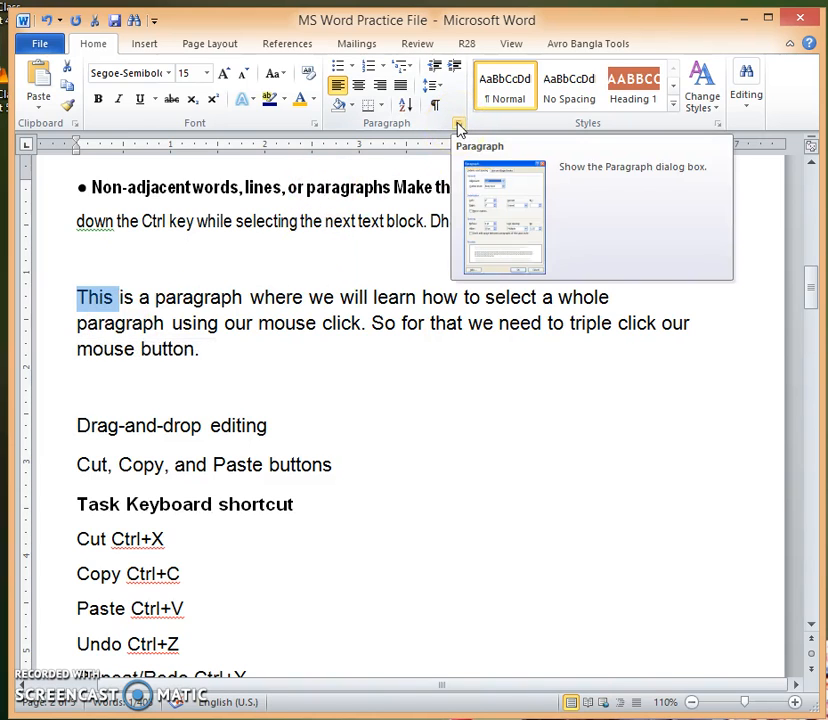
pyautogui.click(458, 124)
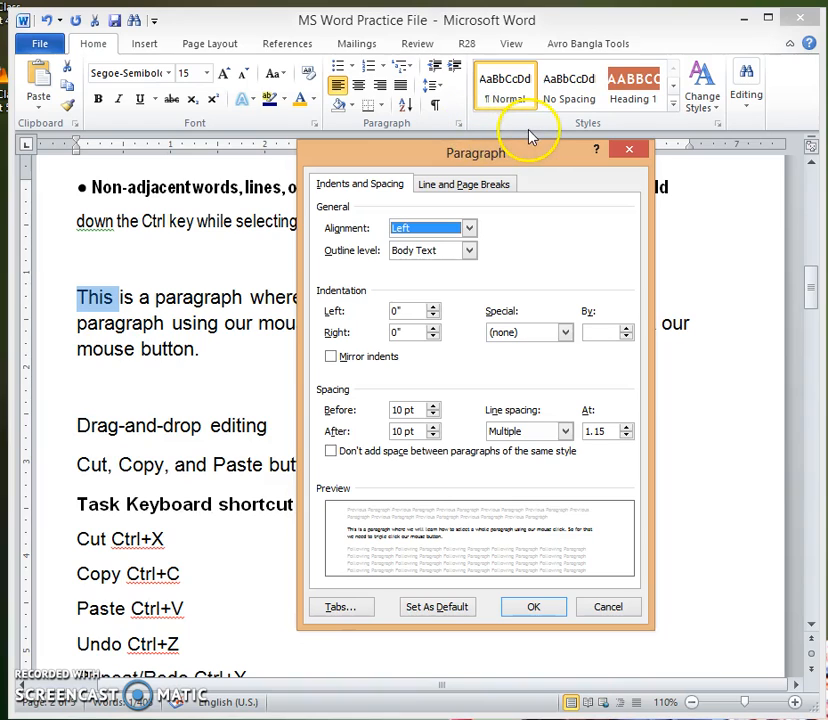
pyautogui.moveTo(531, 147); pyautogui.dragTo(552, 150)
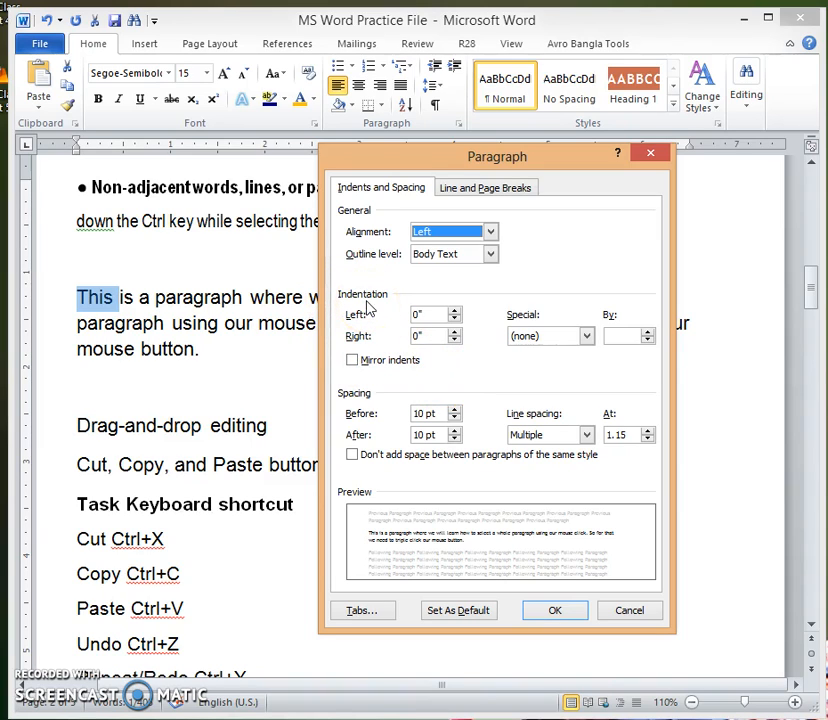
pyautogui.click(586, 337)
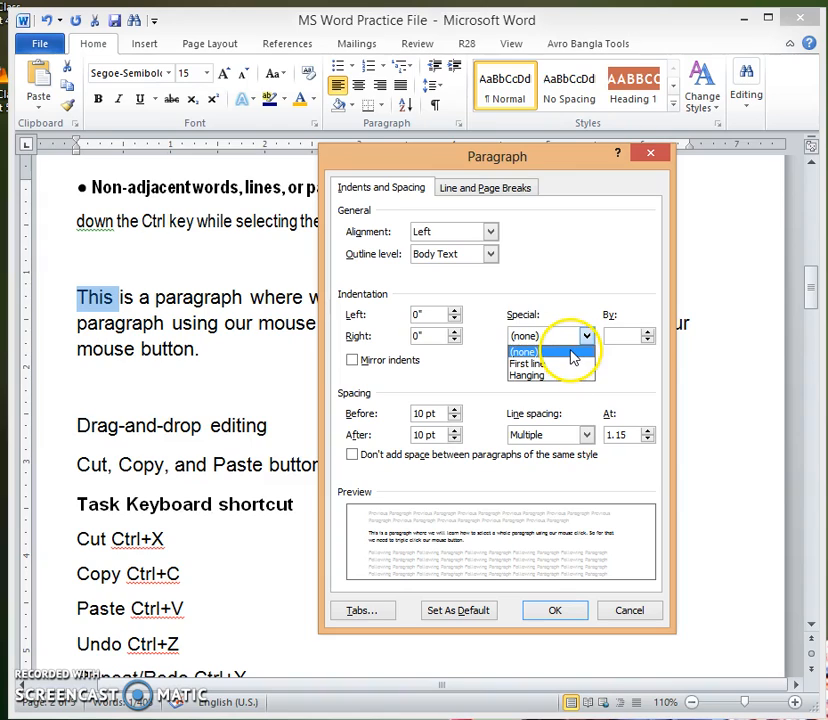
pyautogui.click(557, 376)
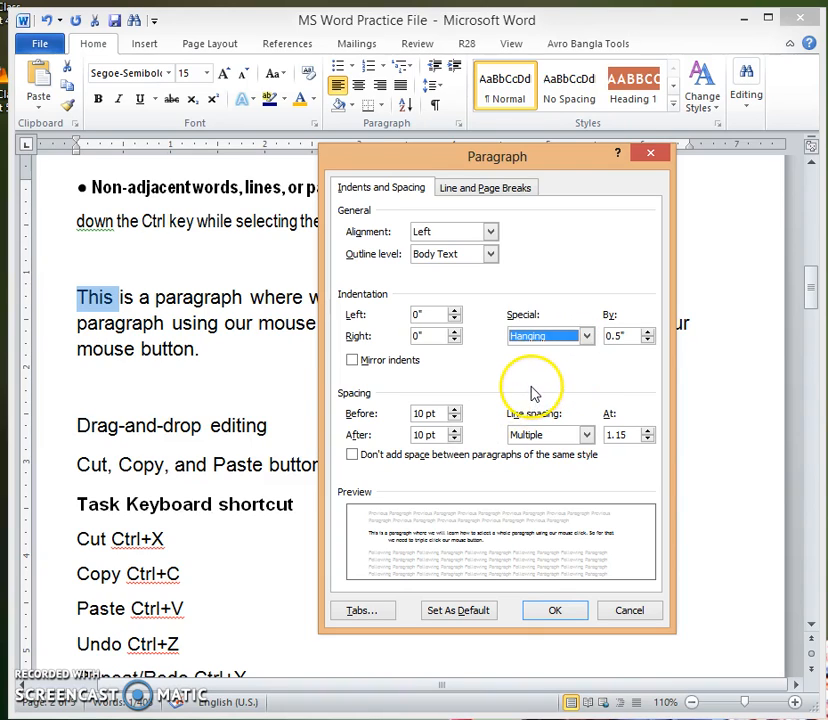
pyautogui.click(564, 610)
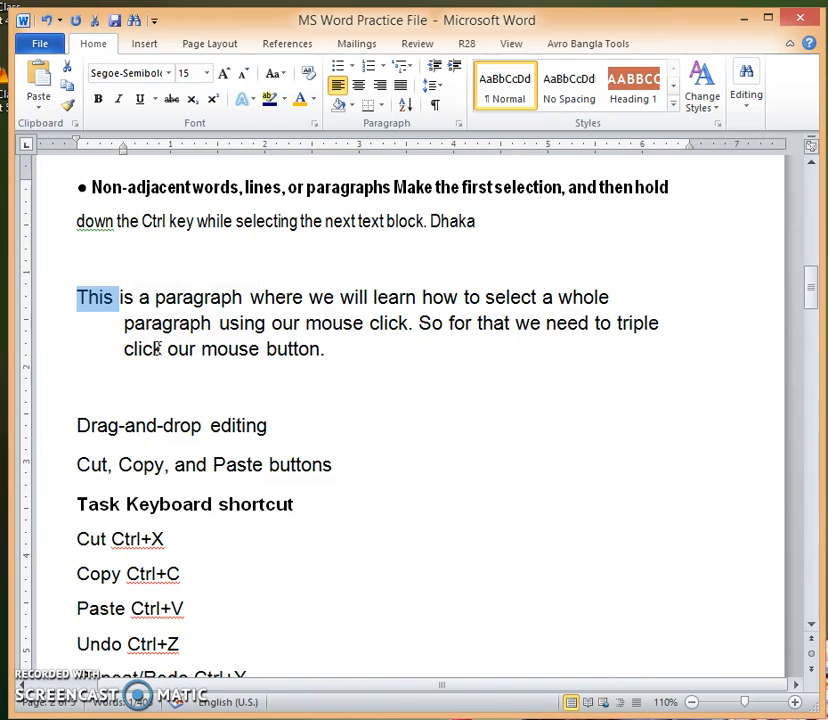
pyautogui.hotkey('ctrl', 'z')
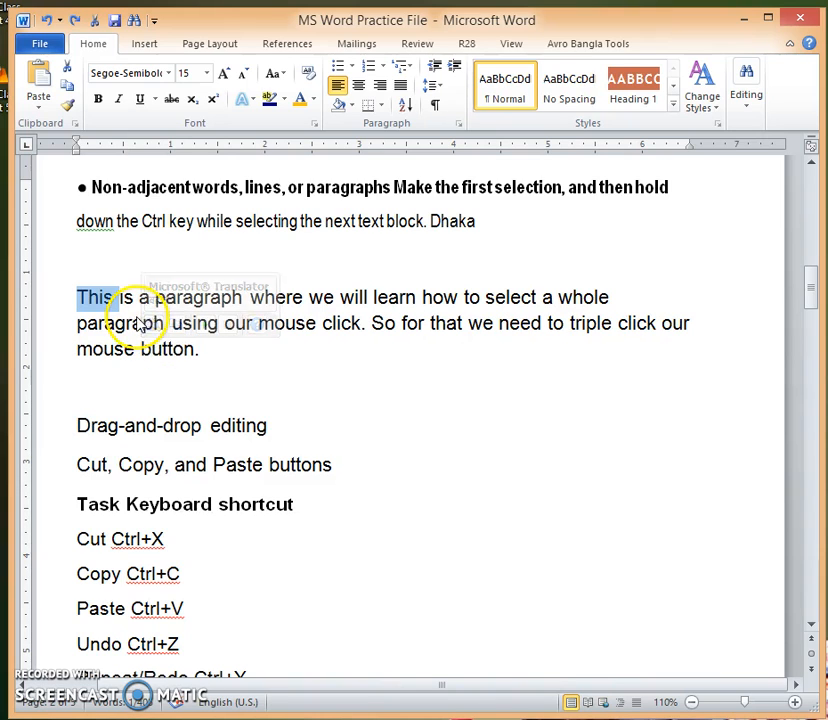
# Step: Select the whole paragraph beginning "This is a paragraph" and set its special indentation to First line by 0.5"
pyautogui.click(256, 360)
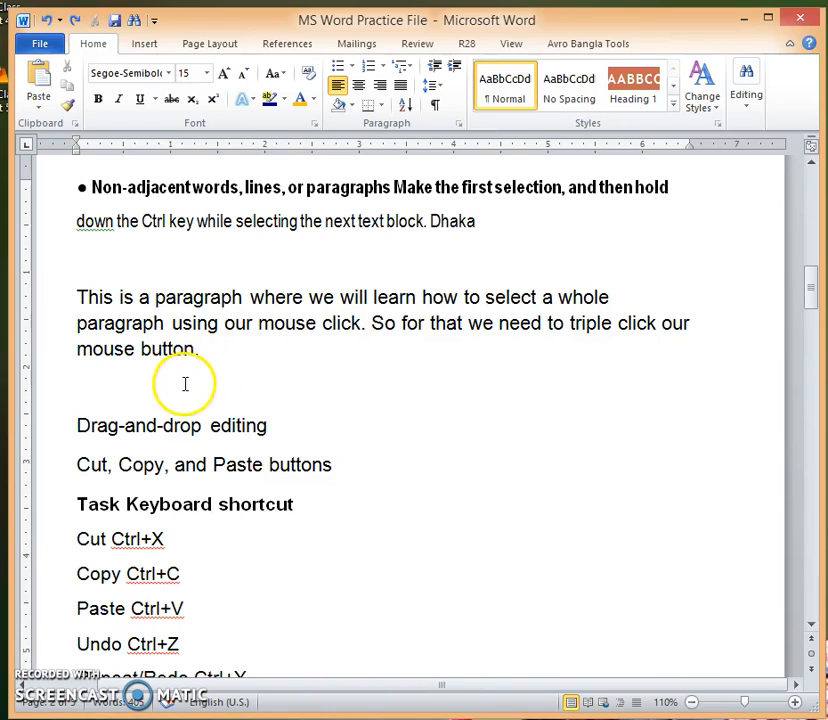
pyautogui.moveTo(216, 347); pyautogui.dragTo(108, 298)
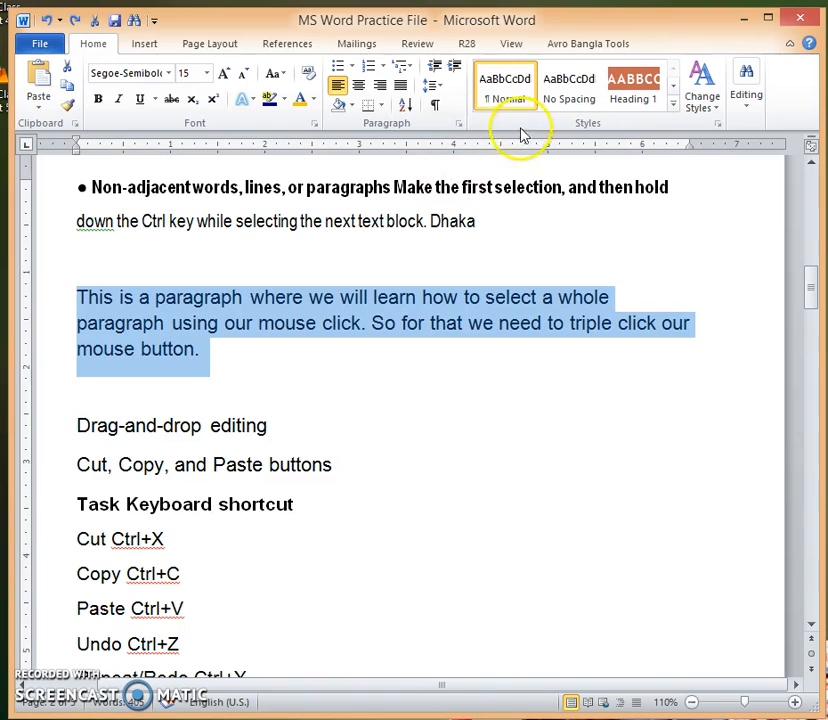
pyautogui.click(459, 124)
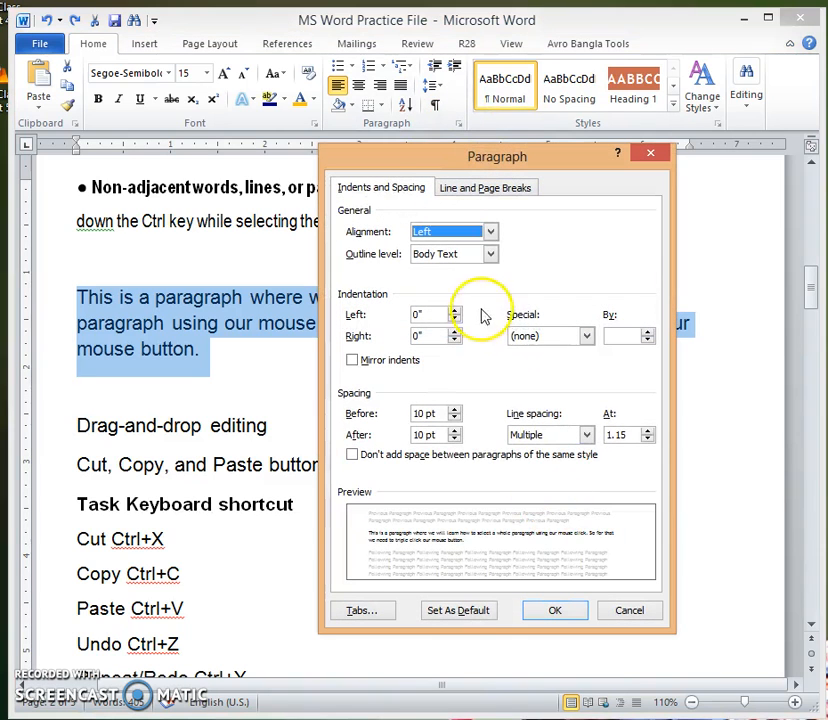
pyautogui.click(538, 338)
pyautogui.click(541, 363)
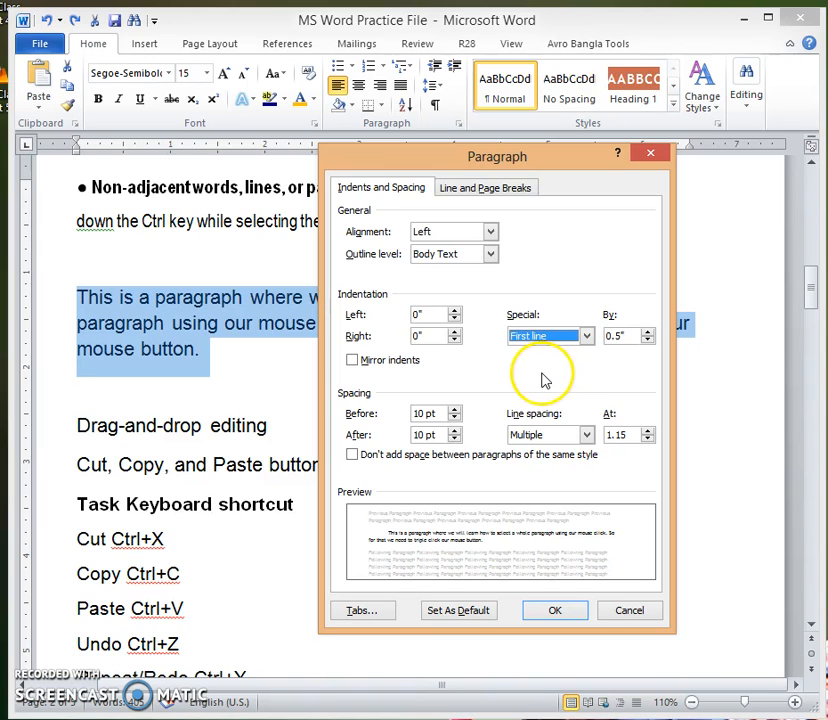
pyautogui.click(570, 614)
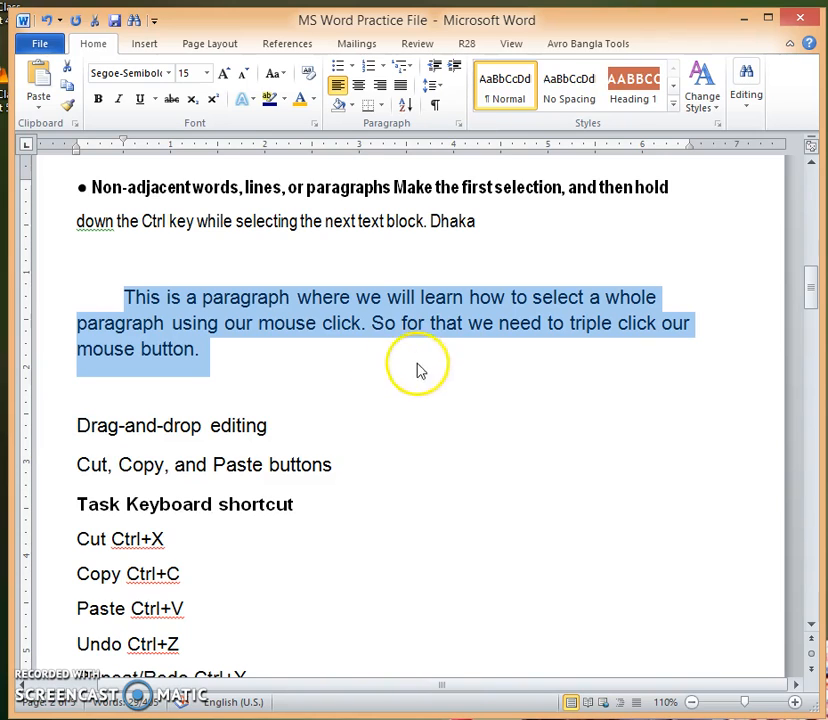
pyautogui.moveTo(200, 330)
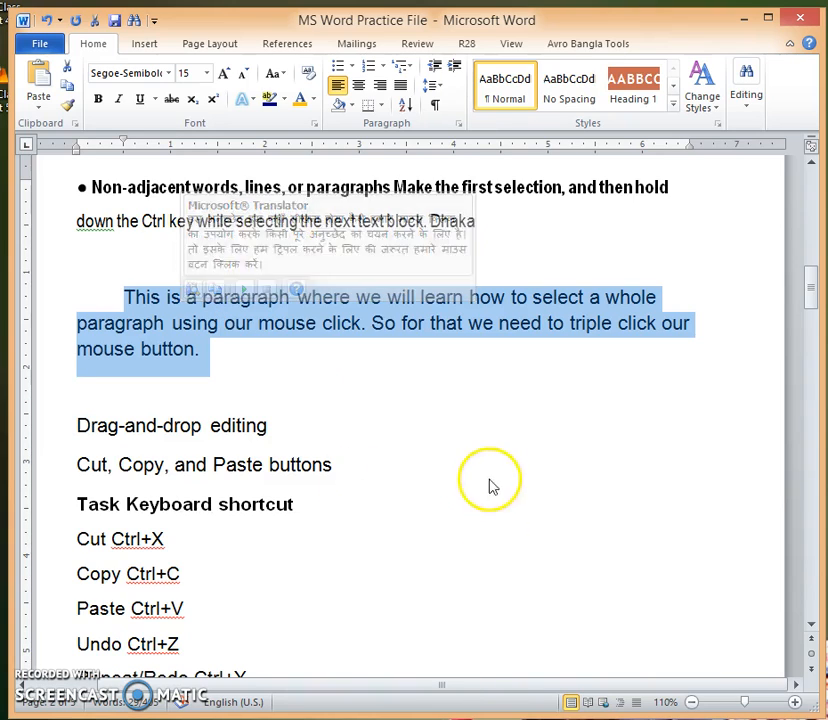
pyautogui.click(400, 356)
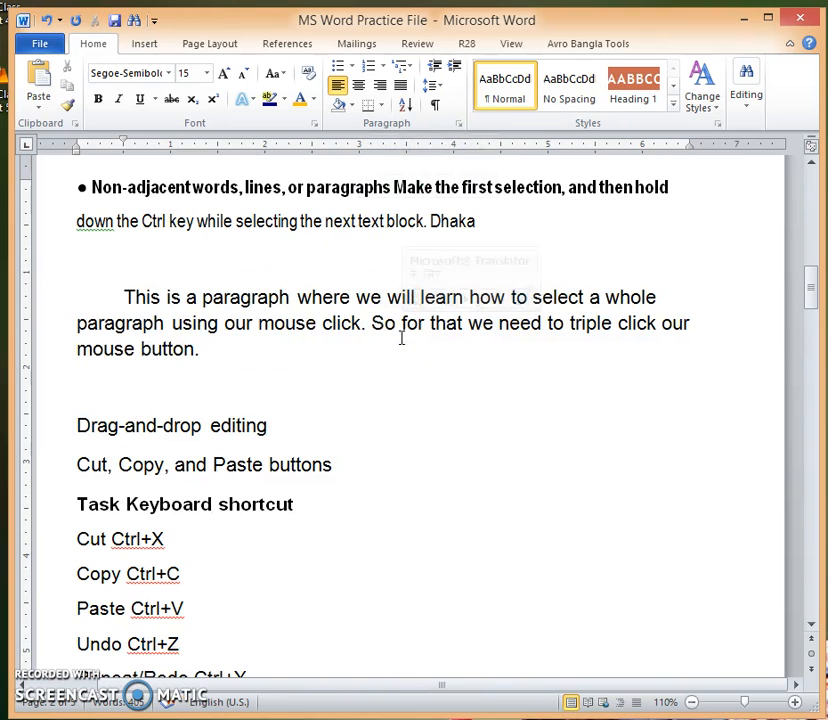
# Step: Put outside borders around the first-line-indented paragraph and remove them again with the No Border option
pyautogui.scroll(2, 401, 339)
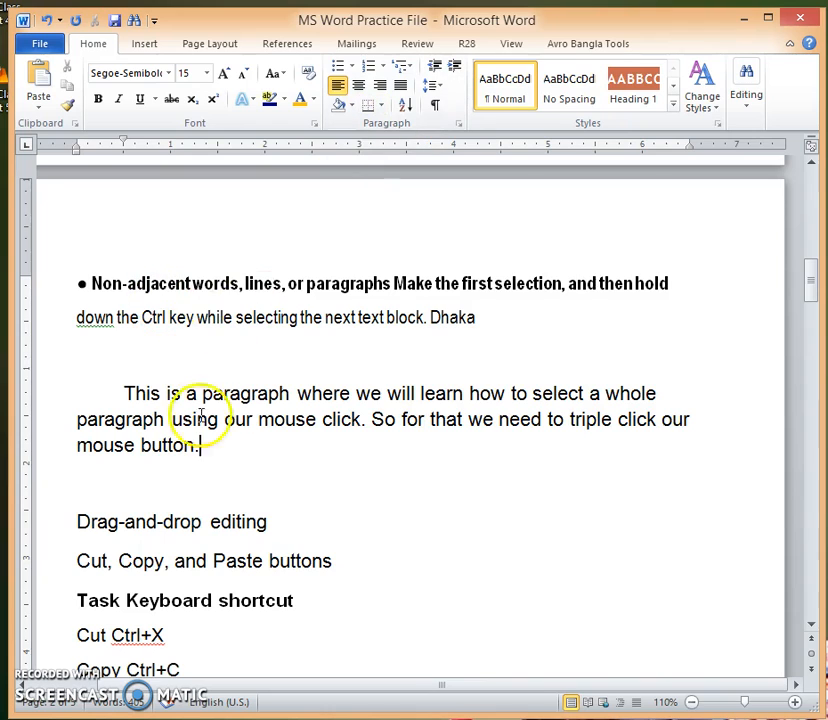
pyautogui.moveTo(128, 393); pyautogui.dragTo(225, 436)
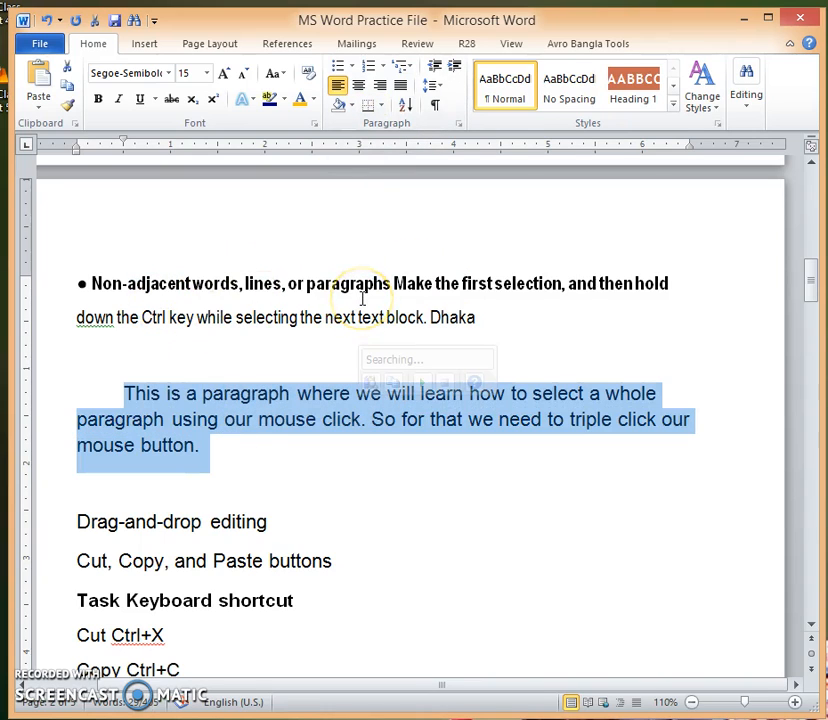
pyautogui.click(383, 107)
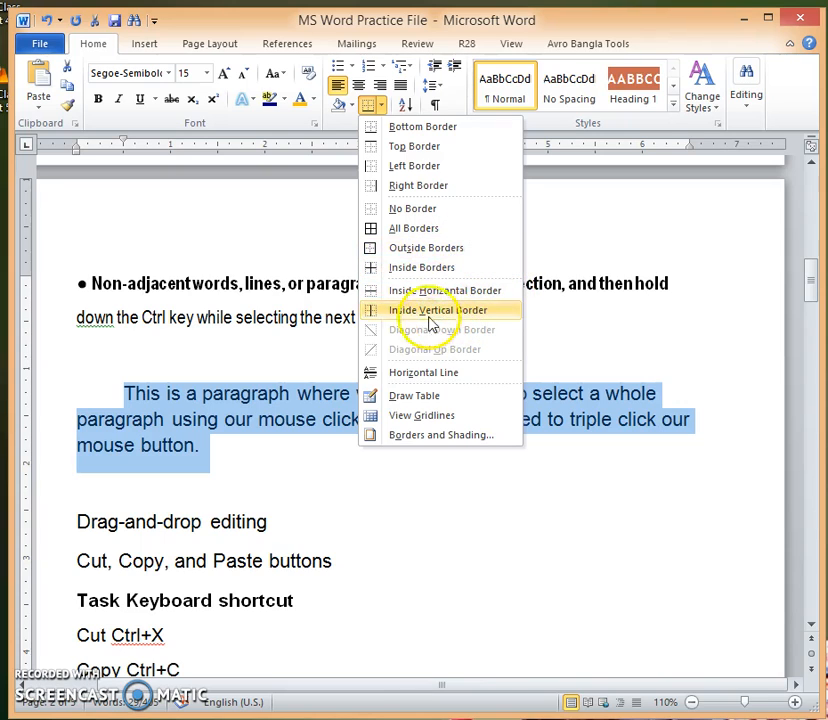
pyautogui.click(442, 250)
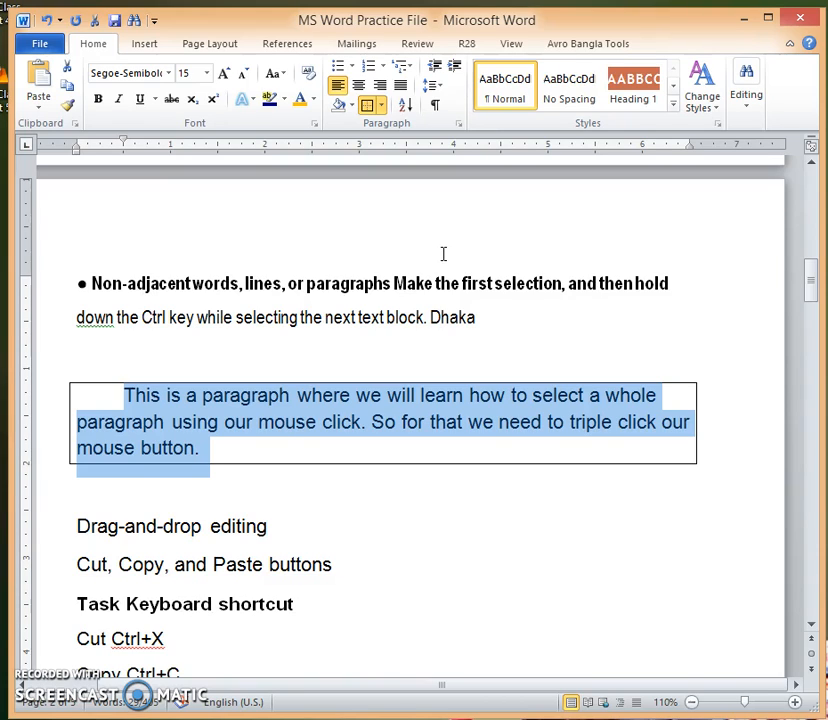
pyautogui.click(381, 106)
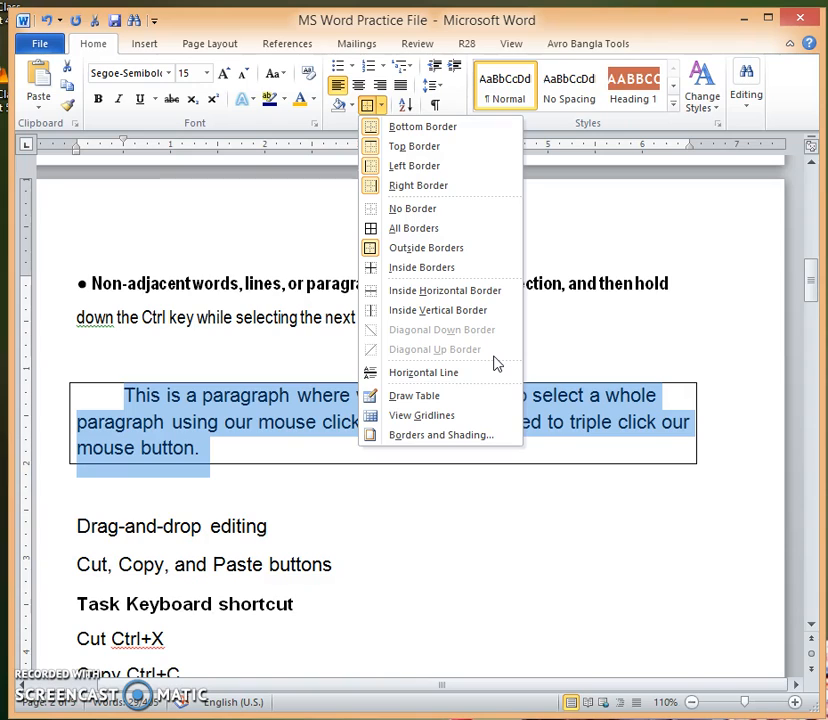
pyautogui.click(413, 212)
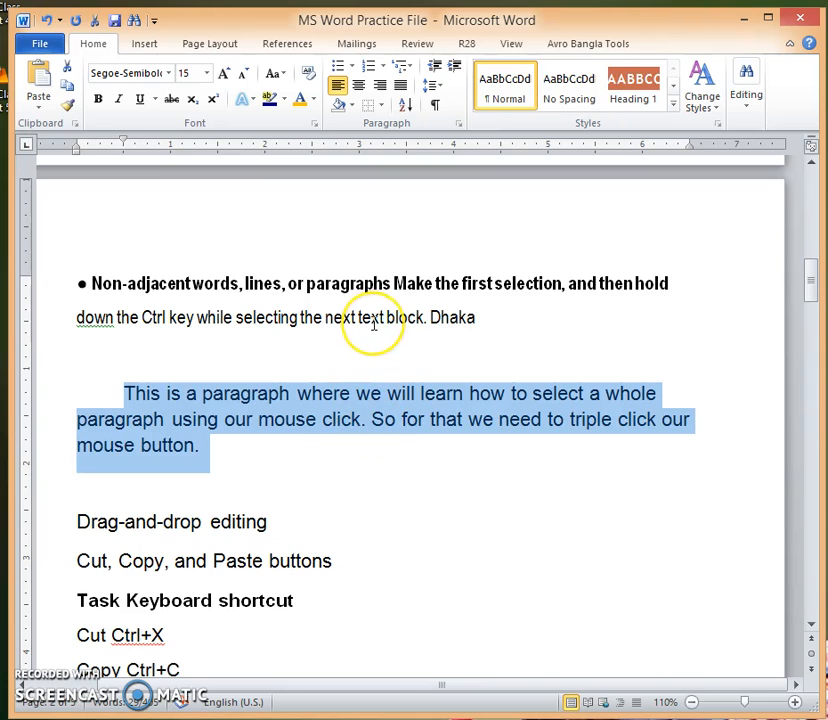
# Step: Open the Borders and Shading settings for the selected paragraph and move the dialog slightly aside
pyautogui.moveTo(373, 323)
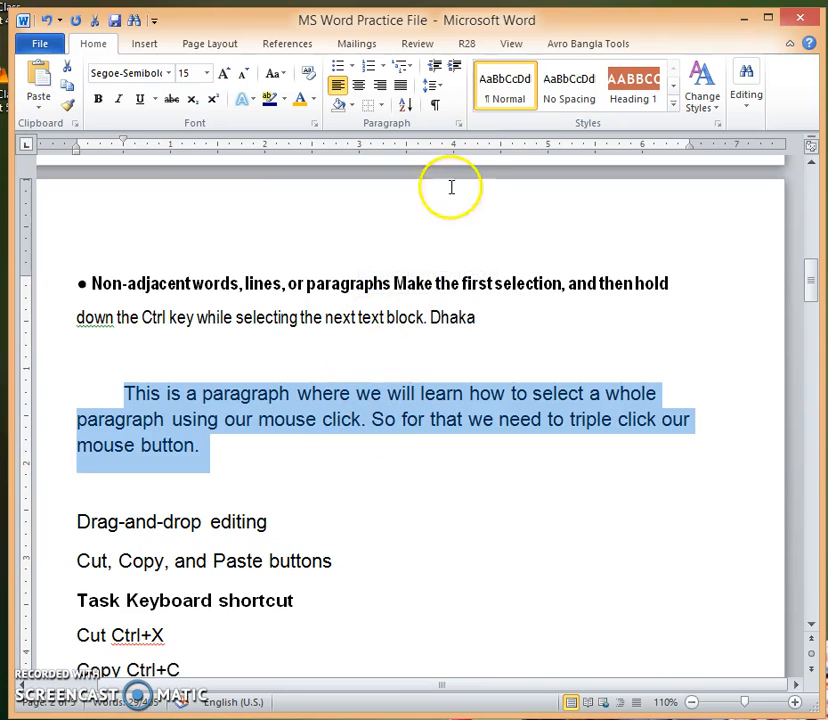
pyautogui.click(383, 109)
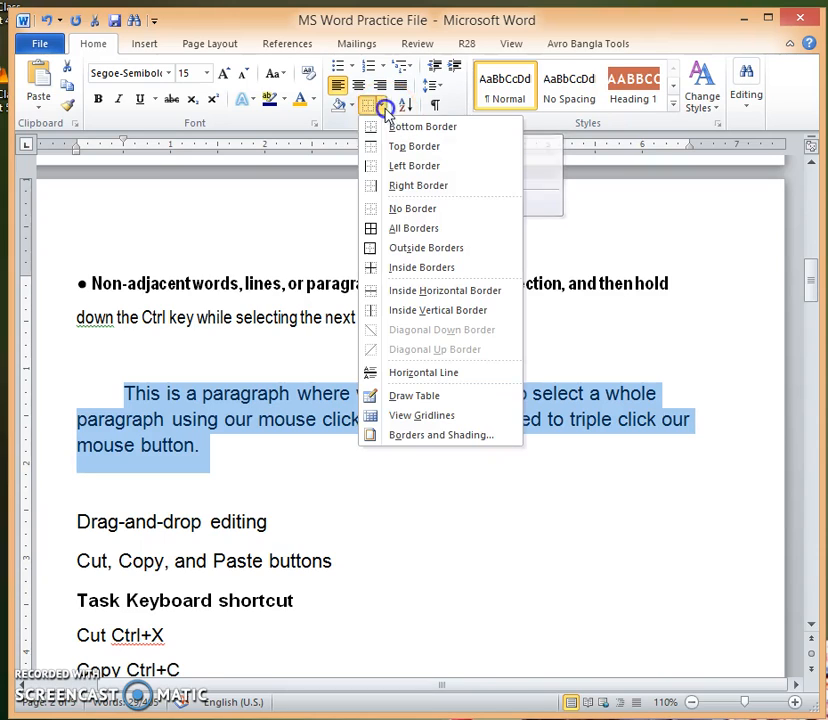
pyautogui.click(434, 440)
pyautogui.moveTo(503, 188); pyautogui.dragTo(540, 181)
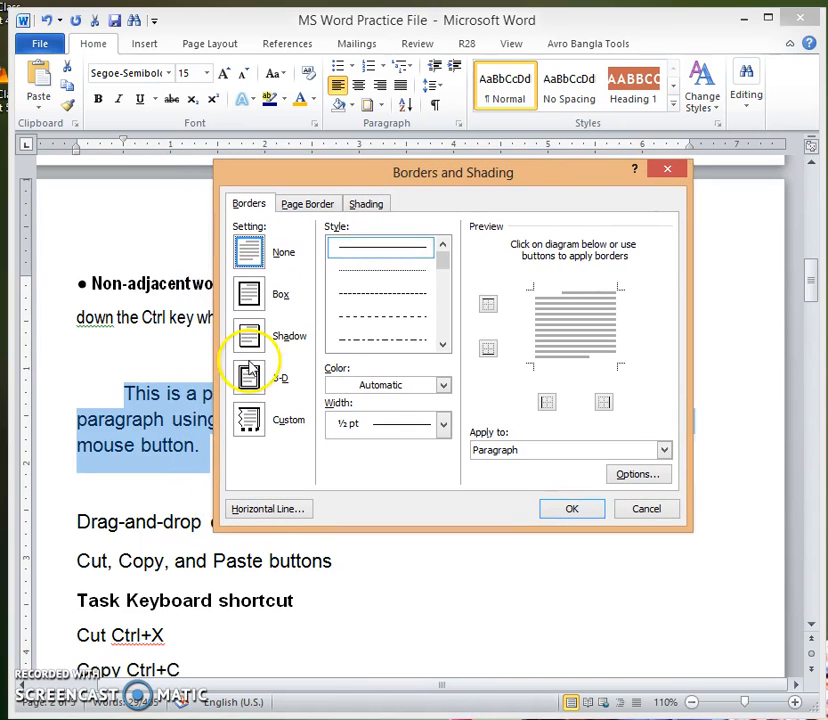
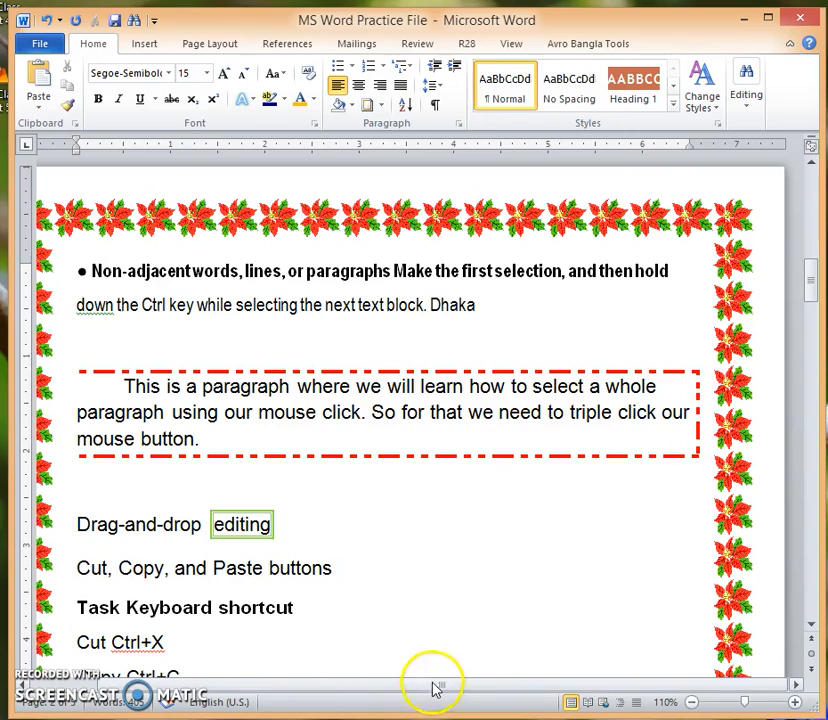
# Step: Look over the paragraph with the red dash-dot border and the text below it, and return to the document's beginning
pyautogui.scroll(-1, 486, 578)
pyautogui.moveTo(318, 478)
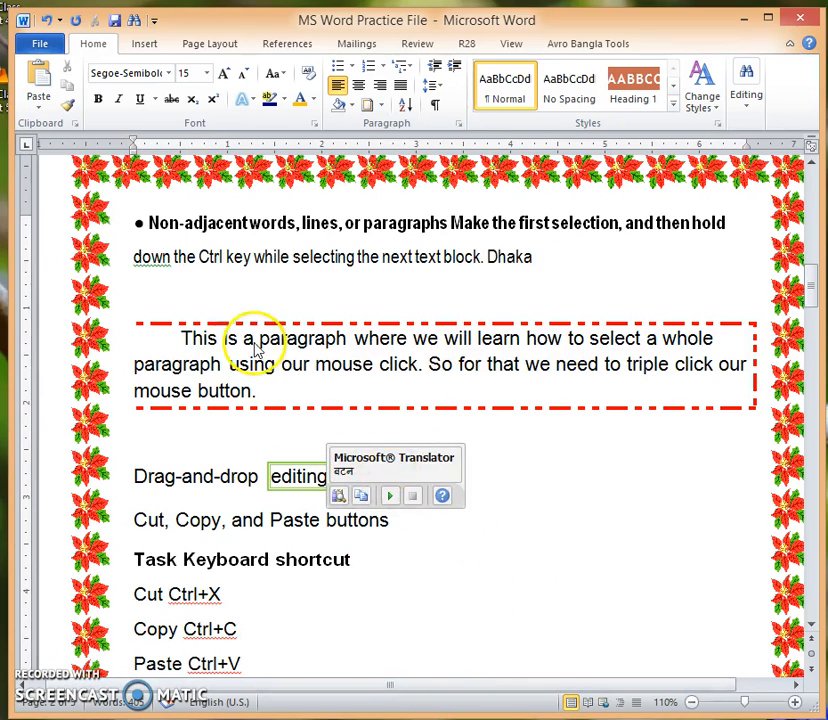
pyautogui.click(460, 399)
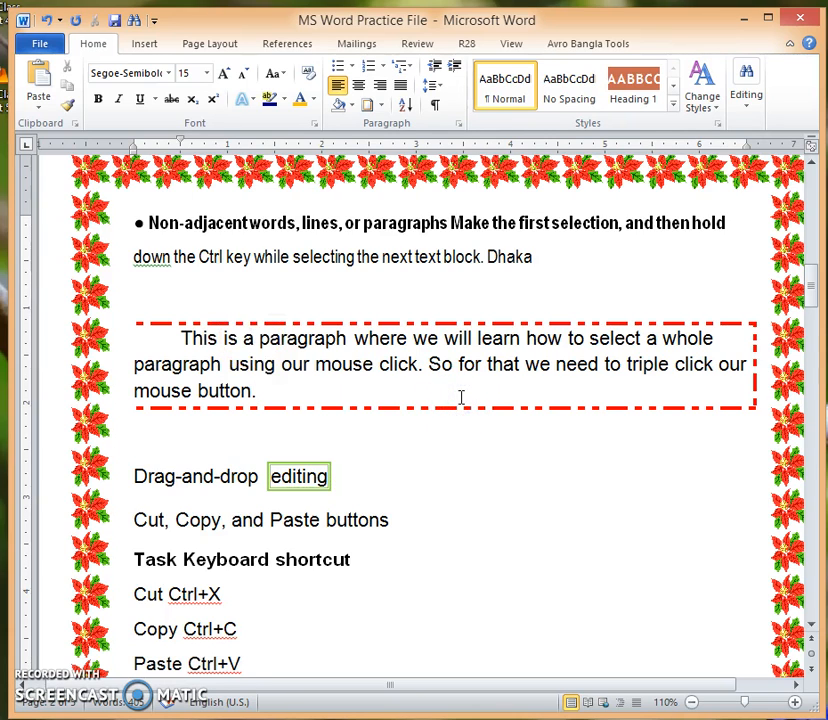
pyautogui.scroll(4, 460, 397)
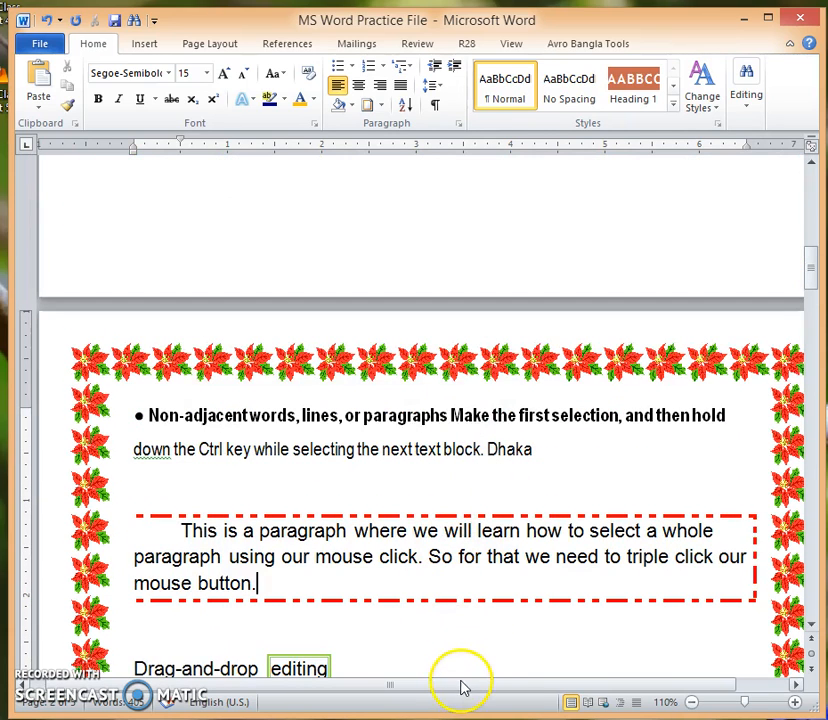
pyautogui.moveTo(458, 687); pyautogui.dragTo(466, 684)
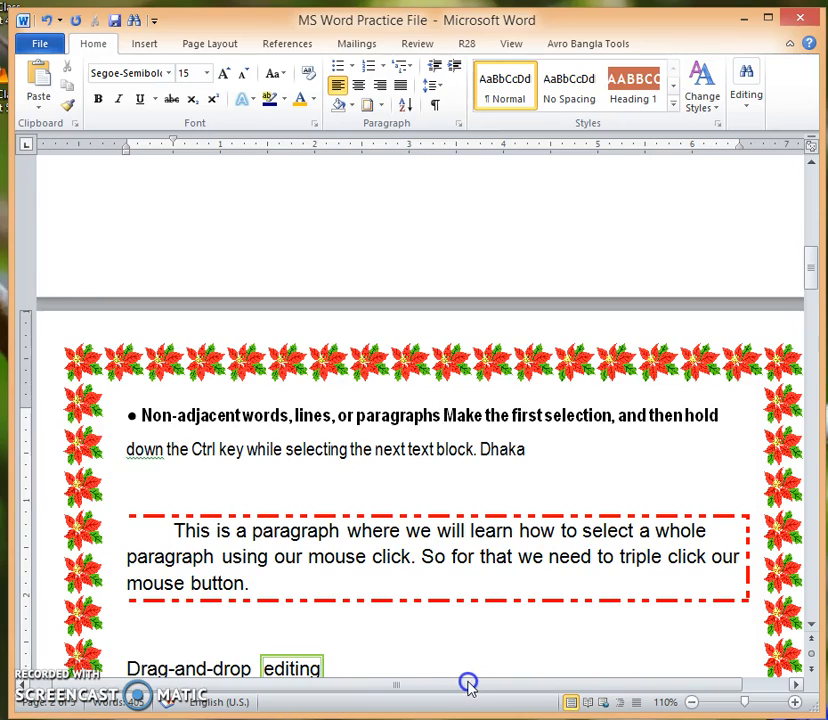
pyautogui.scroll(-7, 529, 554)
pyautogui.click(483, 521)
pyautogui.scroll(-4, 483, 521)
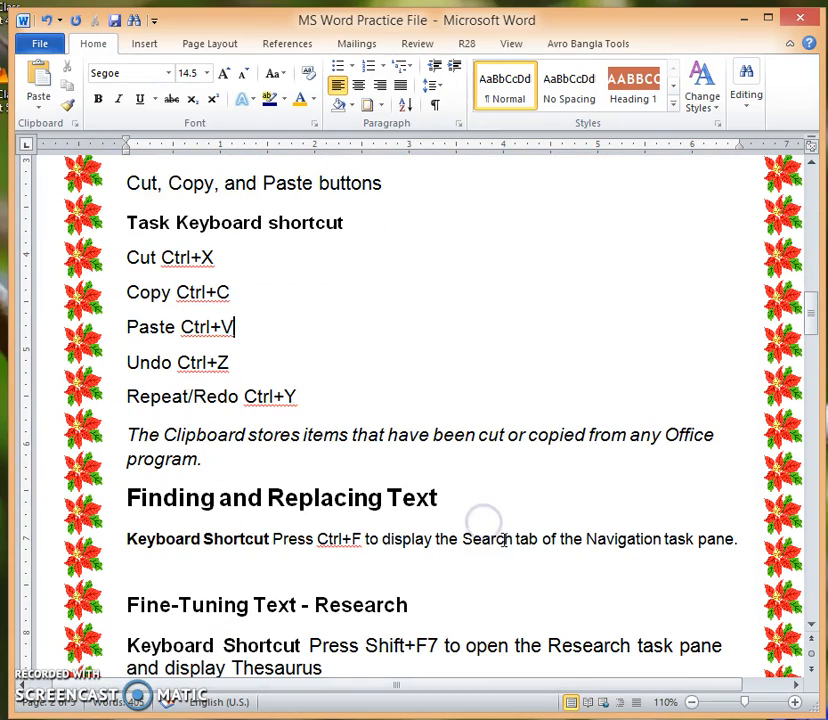
pyautogui.scroll(2, 729, 512)
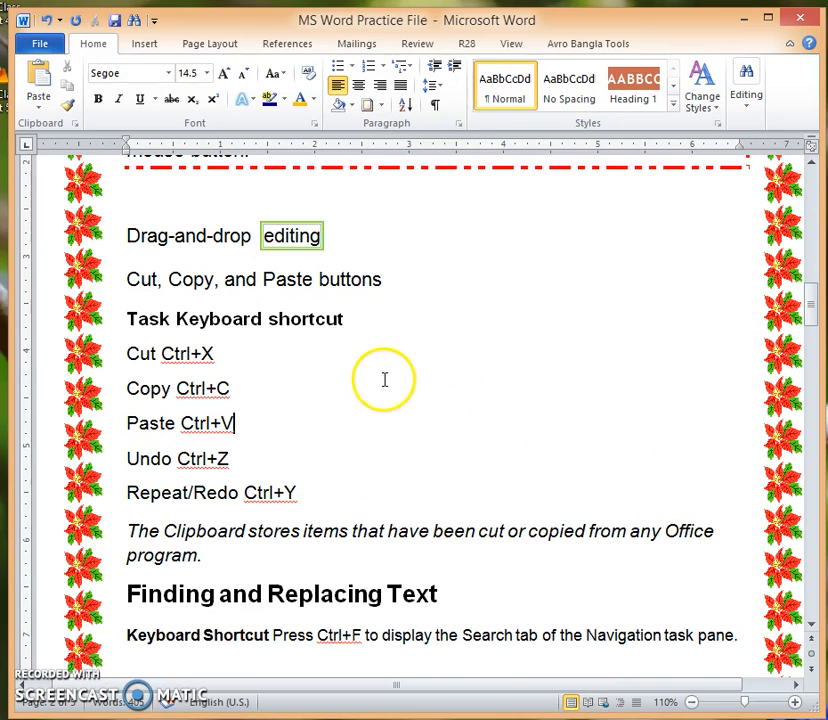
pyautogui.scroll(-2, 380, 385)
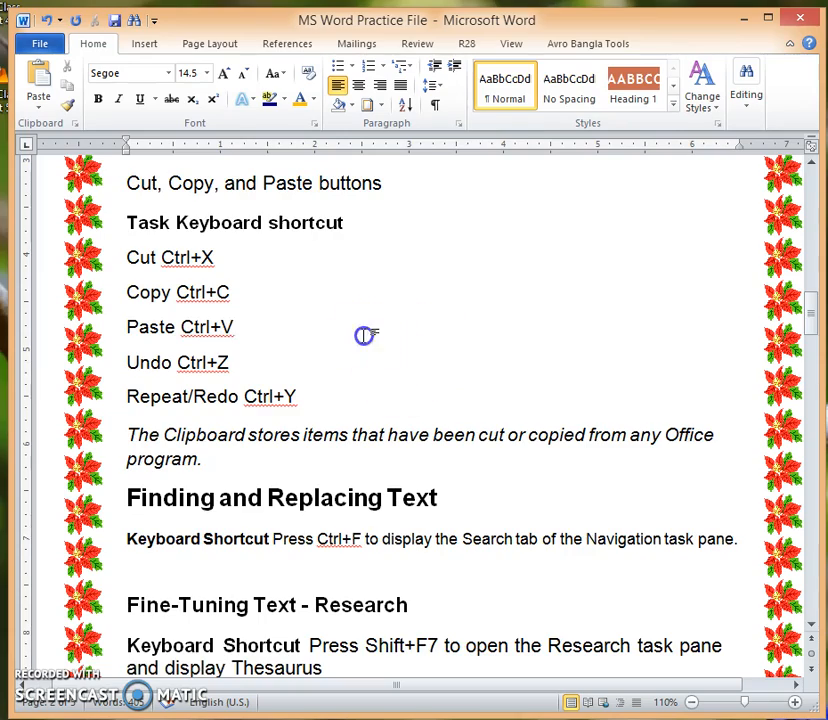
pyautogui.scroll(20, 430, 320)
pyautogui.scroll(7, 434, 275)
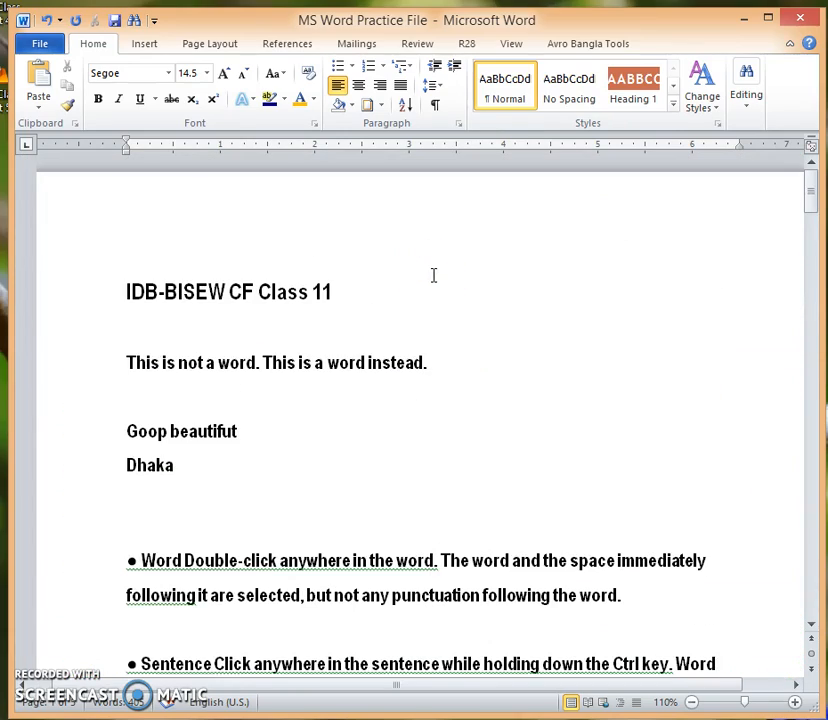
pyautogui.scroll(-2, 403, 315)
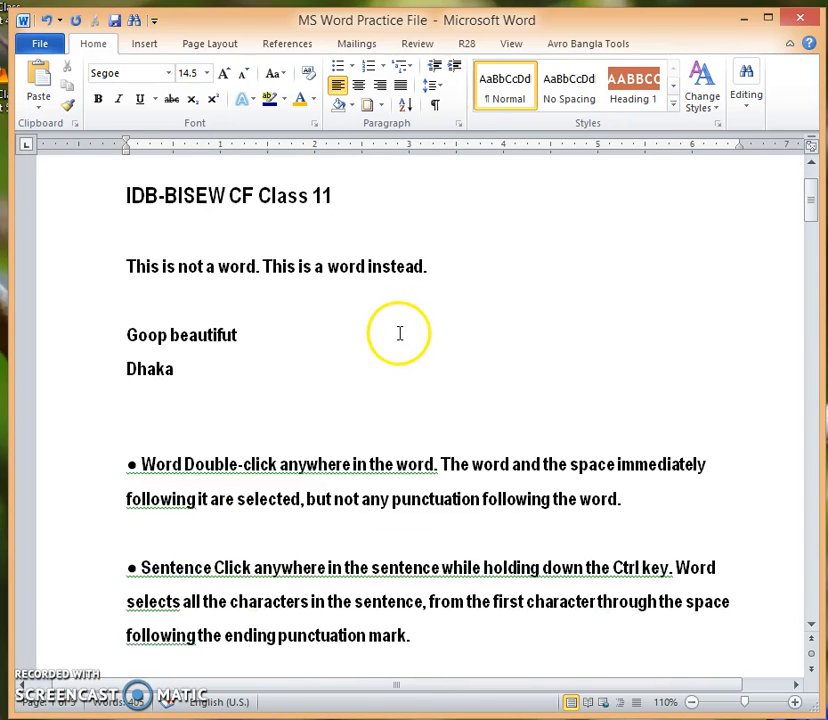
pyautogui.scroll(2, 405, 290)
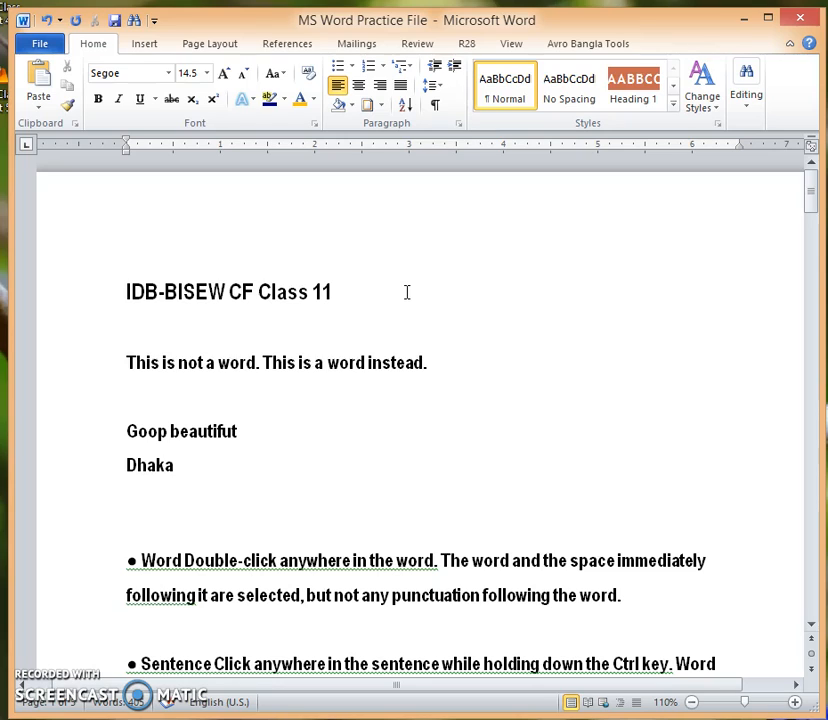
# Step: Show the paragraph marks and other hidden formatting symbols, check the first page's text with them, and hide them again
pyautogui.click(490, 312)
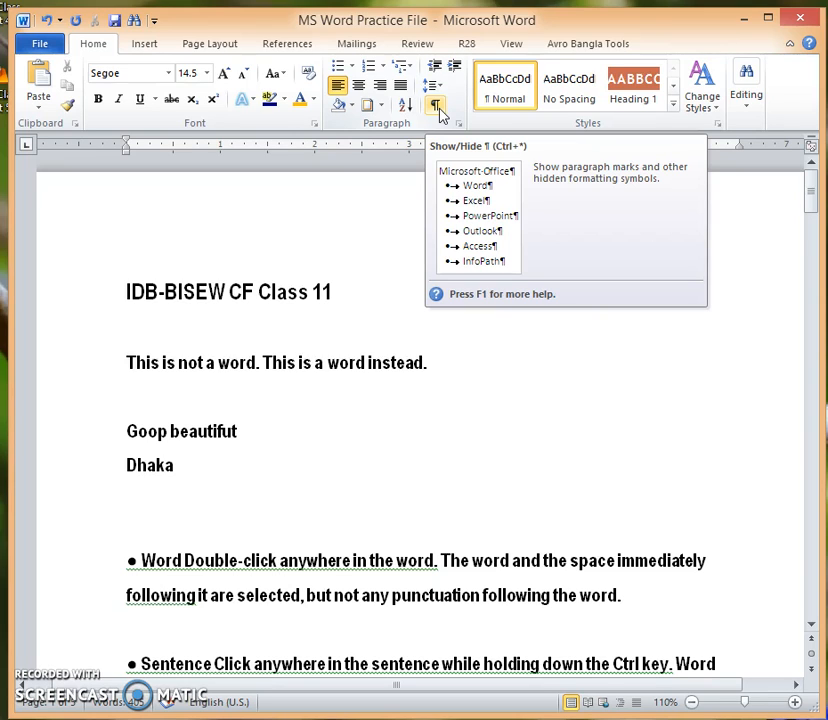
pyautogui.click(436, 107)
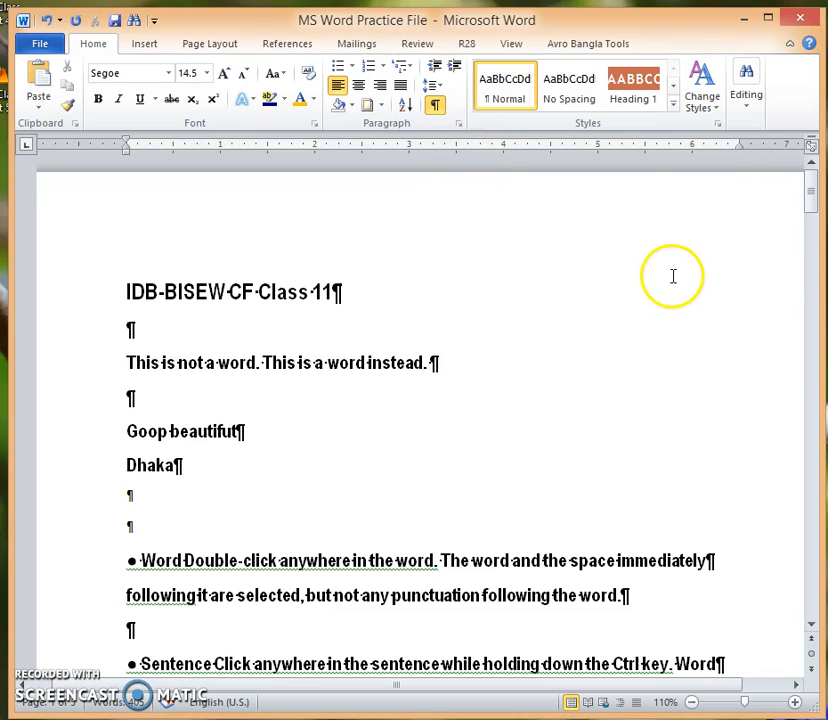
pyautogui.scroll(-3, 705, 330)
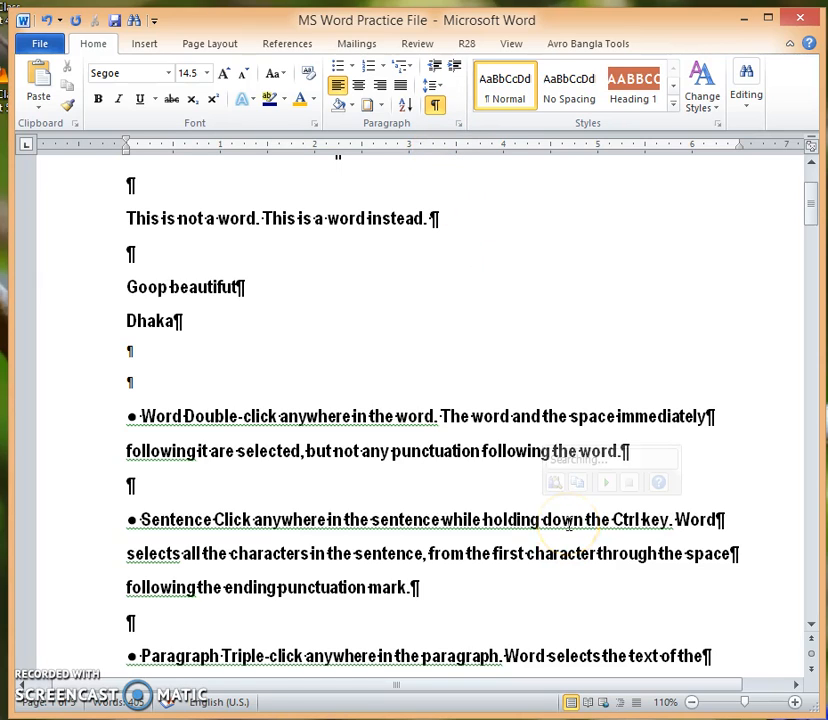
pyautogui.scroll(1, 556, 431)
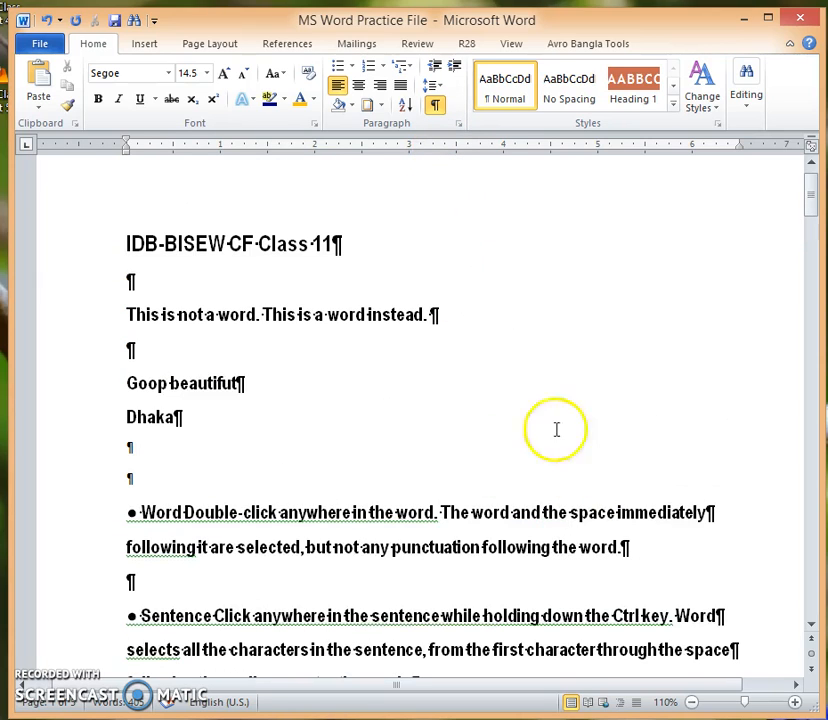
pyautogui.click(437, 106)
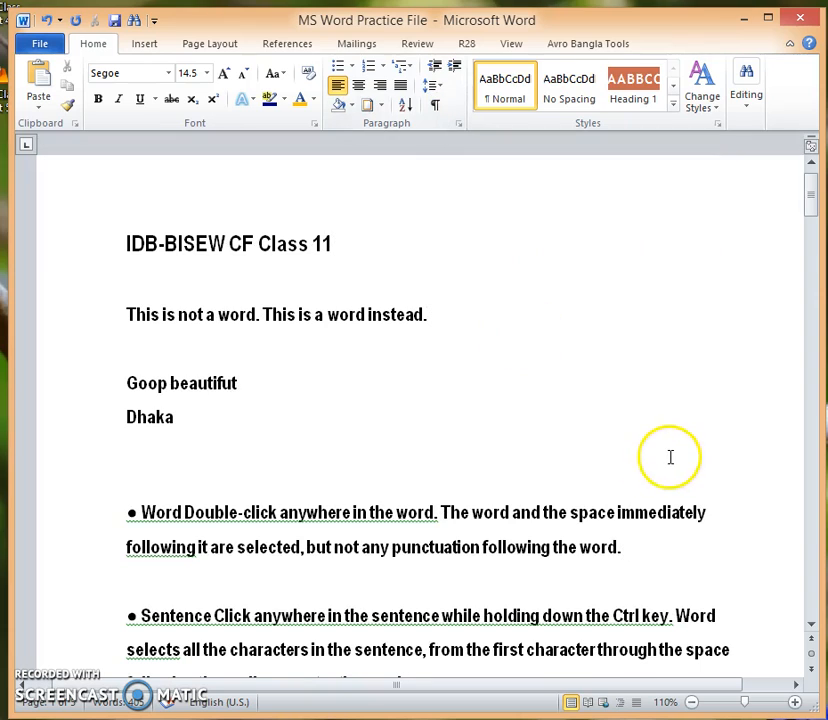
# Step: Show the hidden formatting symbols again and place the cursor at the end of the heading "IDB-BISEW CF Class 11"
pyautogui.scroll(-1, 668, 462)
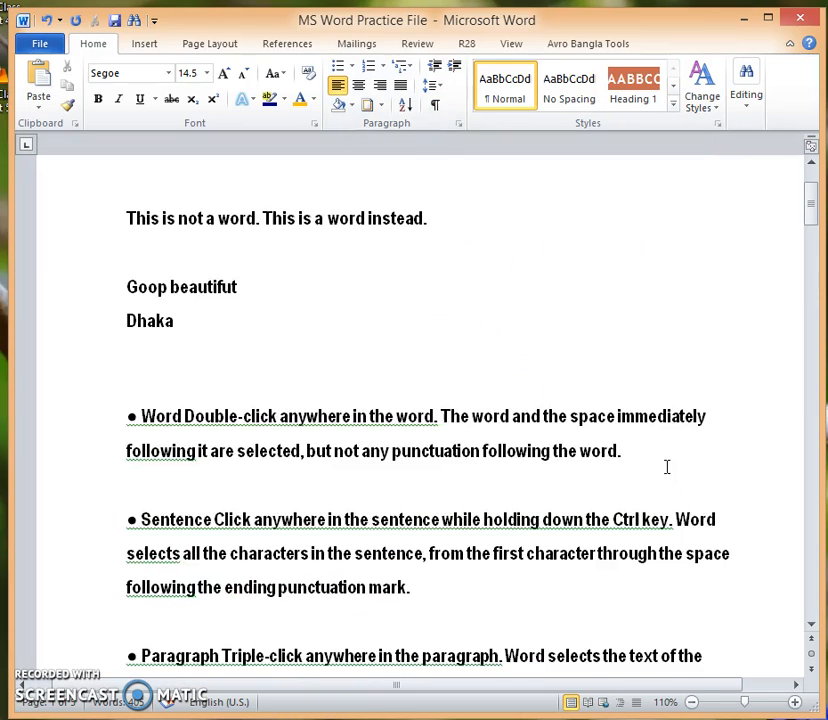
pyautogui.scroll(2, 666, 467)
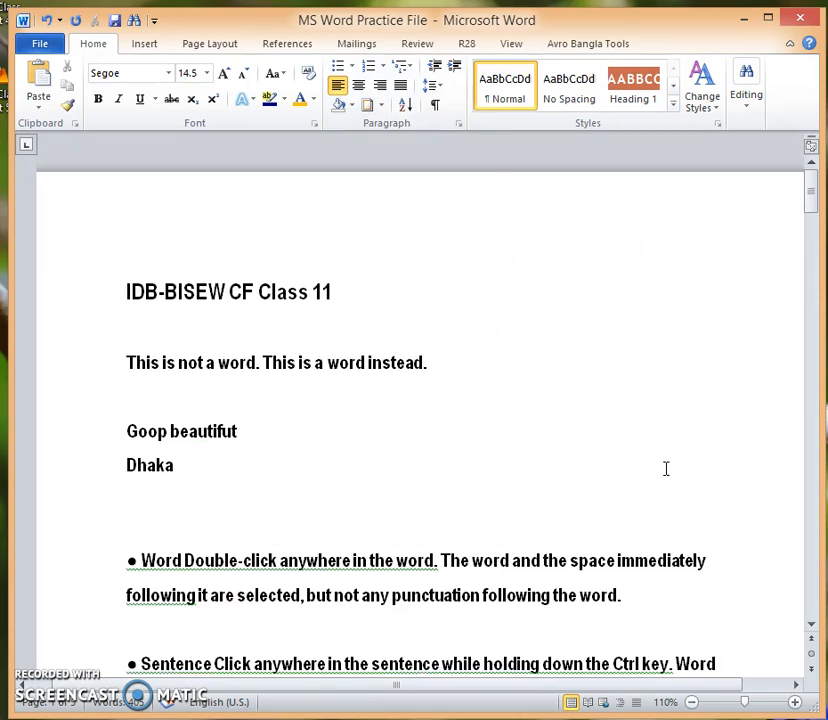
pyautogui.click(437, 106)
pyautogui.scroll(-1, 593, 490)
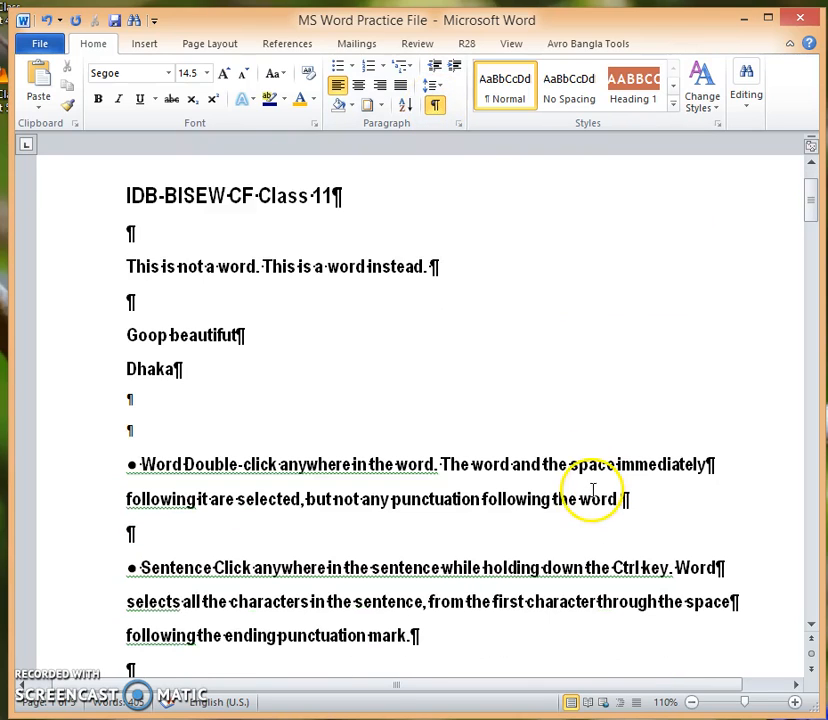
pyautogui.click(333, 192)
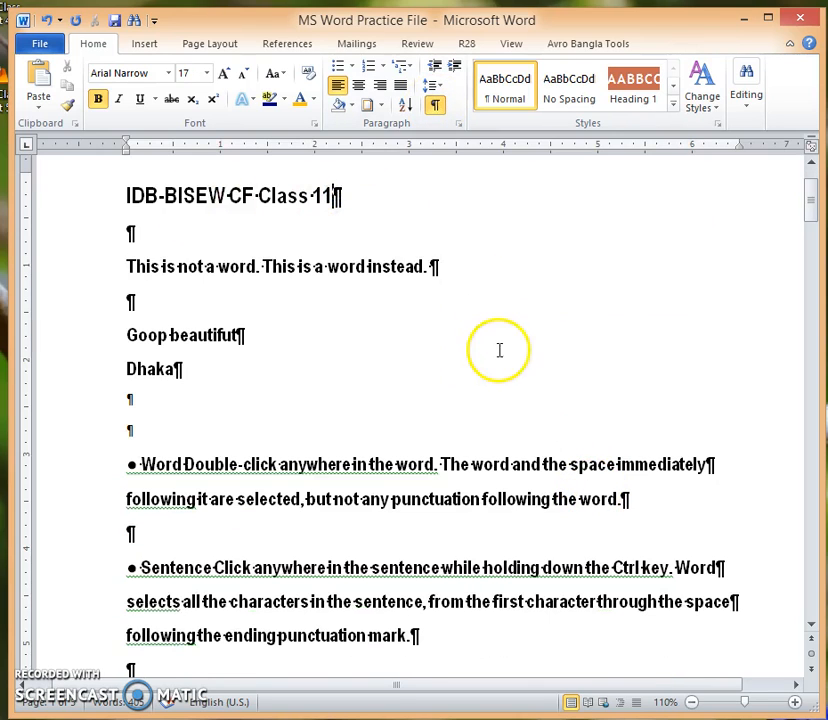
# Step: Examine the paragraph marks, space dots and page break marker throughout the document, ending at the page break below "Inserting Saved Text"
pyautogui.scroll(-1, 547, 519)
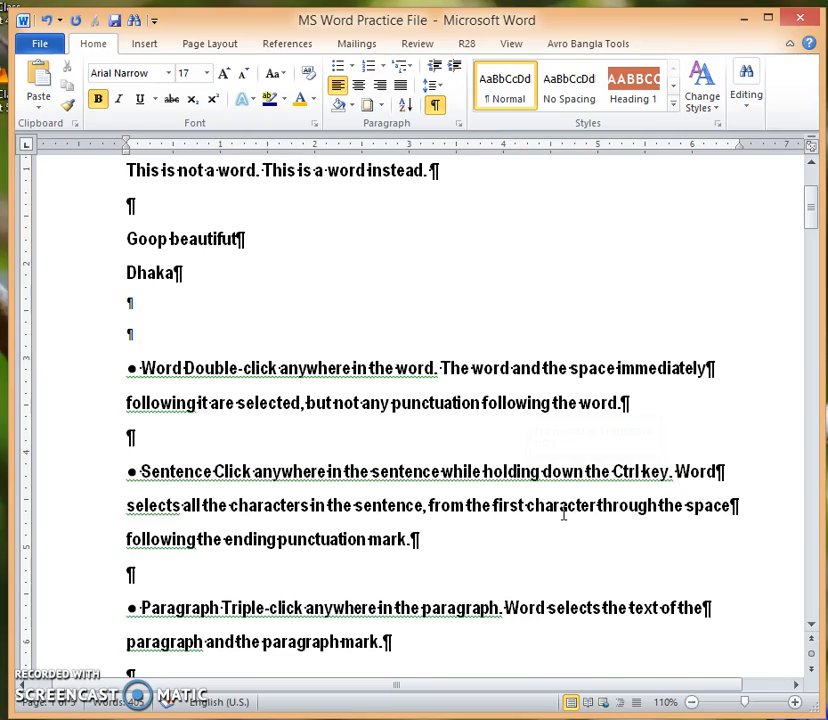
pyautogui.scroll(-6, 490, 600)
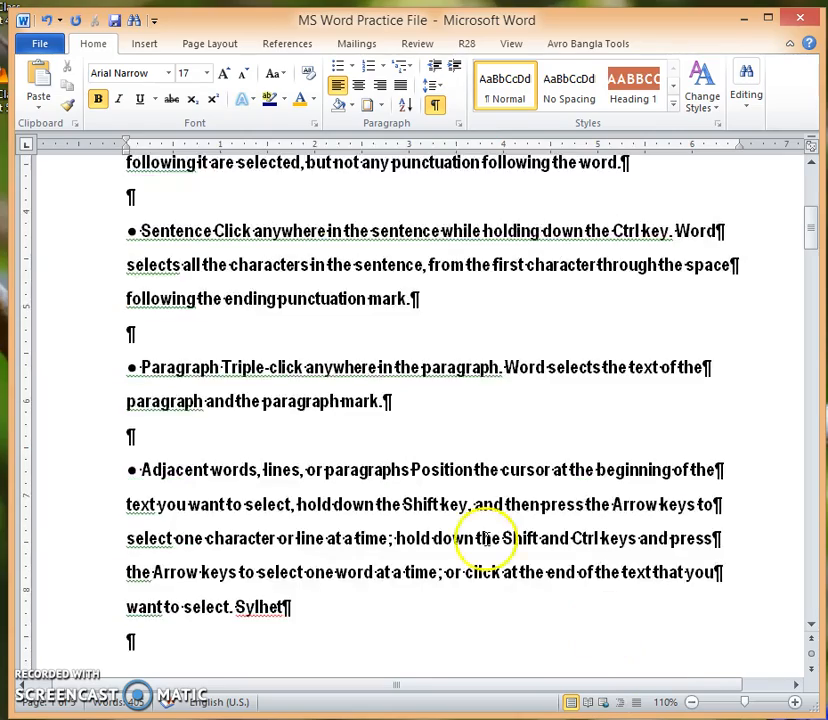
pyautogui.scroll(-3, 520, 565)
pyautogui.scroll(-5, 554, 588)
pyautogui.scroll(-8, 575, 580)
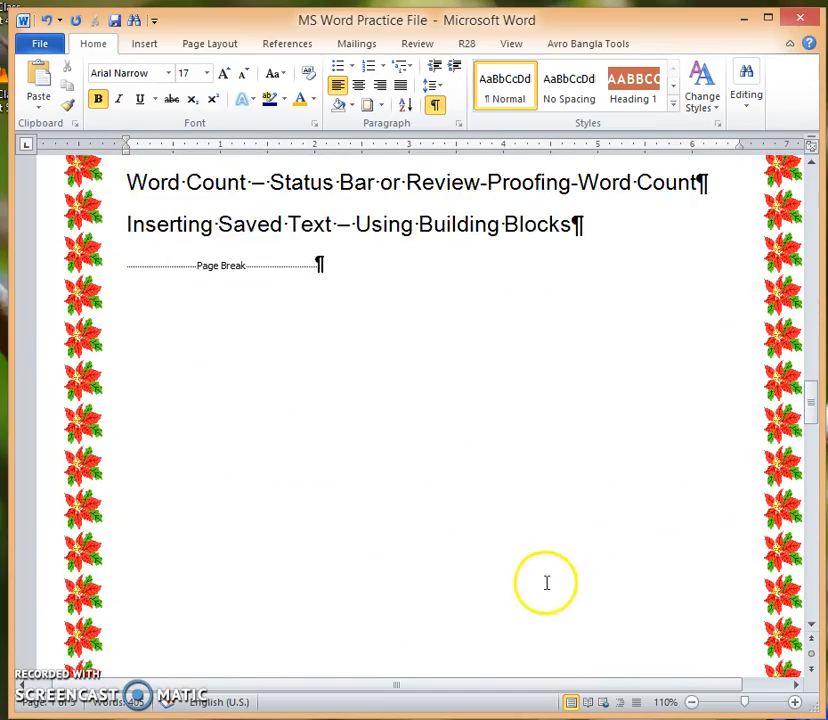
pyautogui.scroll(-15, 565, 560)
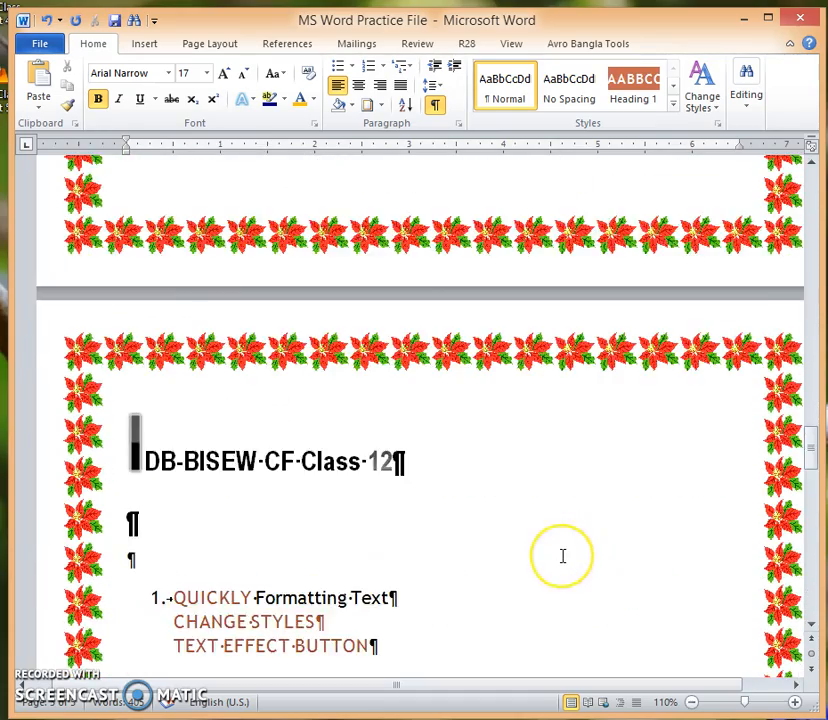
pyautogui.scroll(-12, 564, 570)
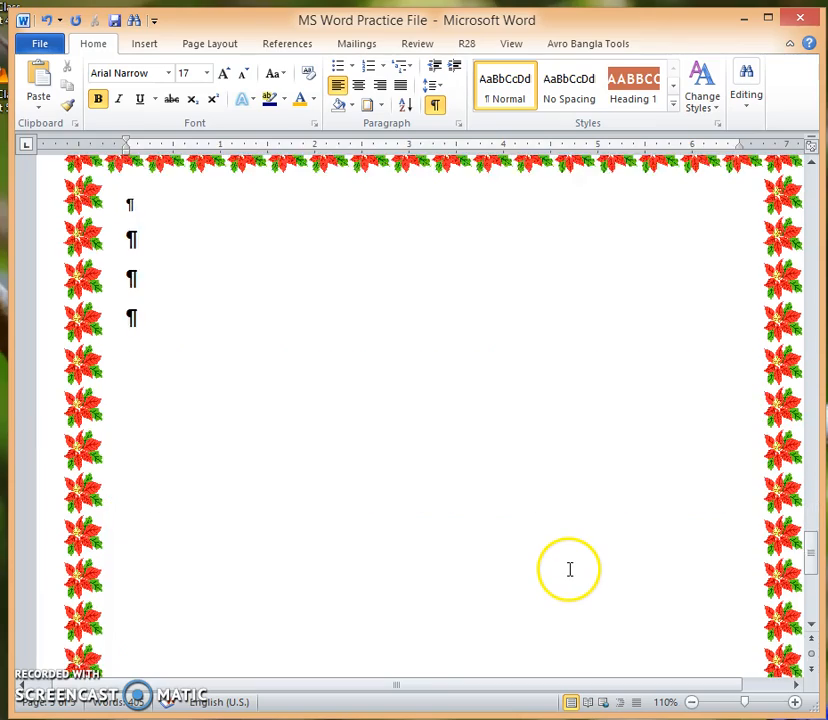
pyautogui.scroll(20, 571, 567)
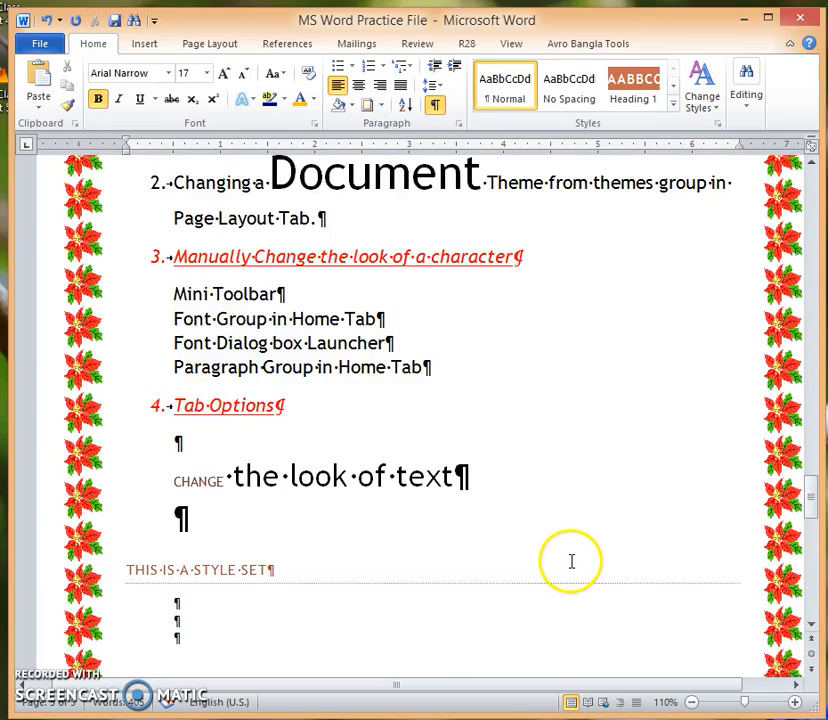
pyautogui.scroll(10, 571, 560)
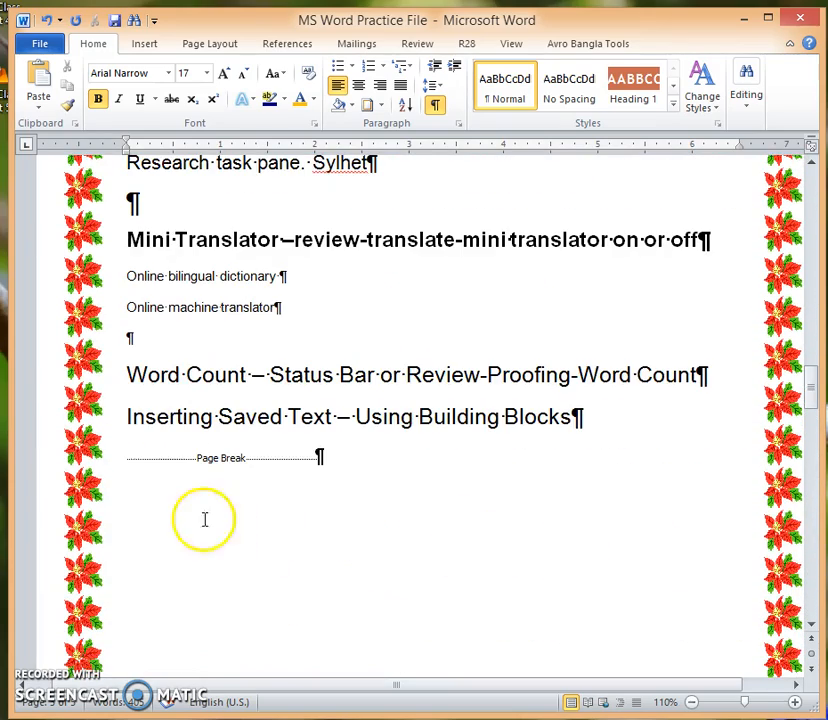
pyautogui.click(357, 489)
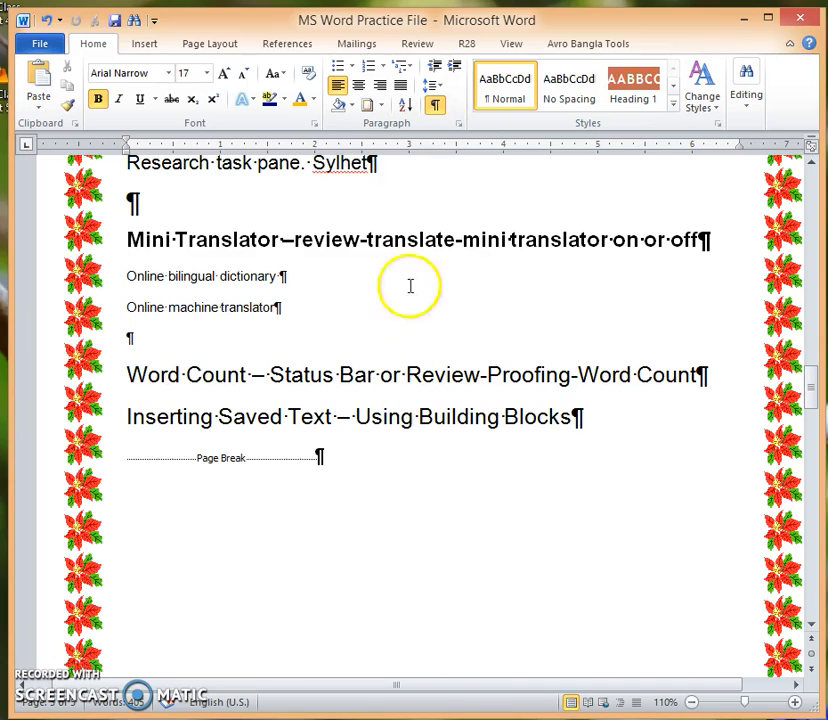
pyautogui.click(357, 456)
# Step: Place the cursor after "Building" in the line "Inserting Saved Text – Using Building Blocks" and hide the formatting symbols
pyautogui.click(500, 416)
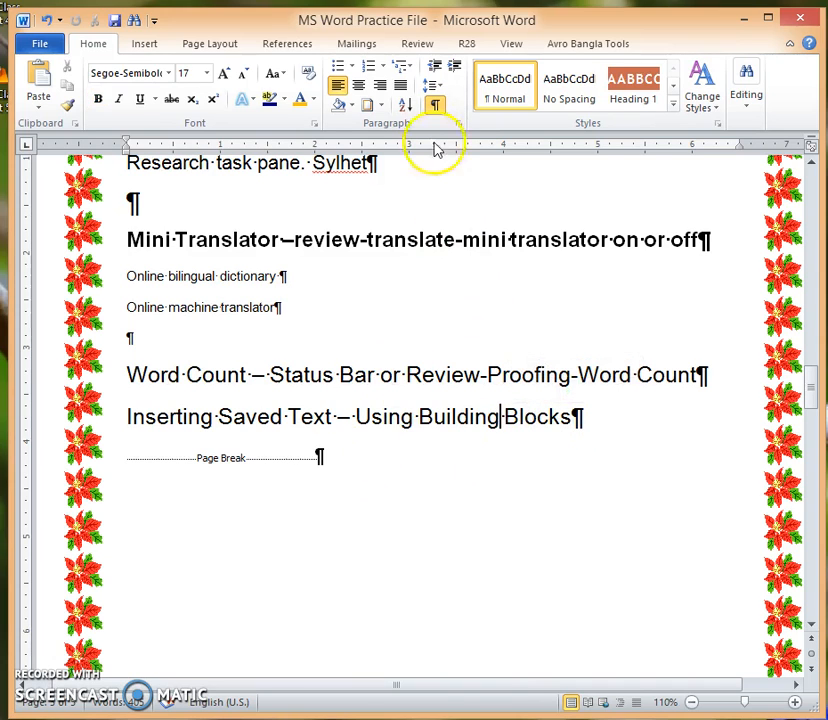
pyautogui.click(434, 104)
pyautogui.click(461, 484)
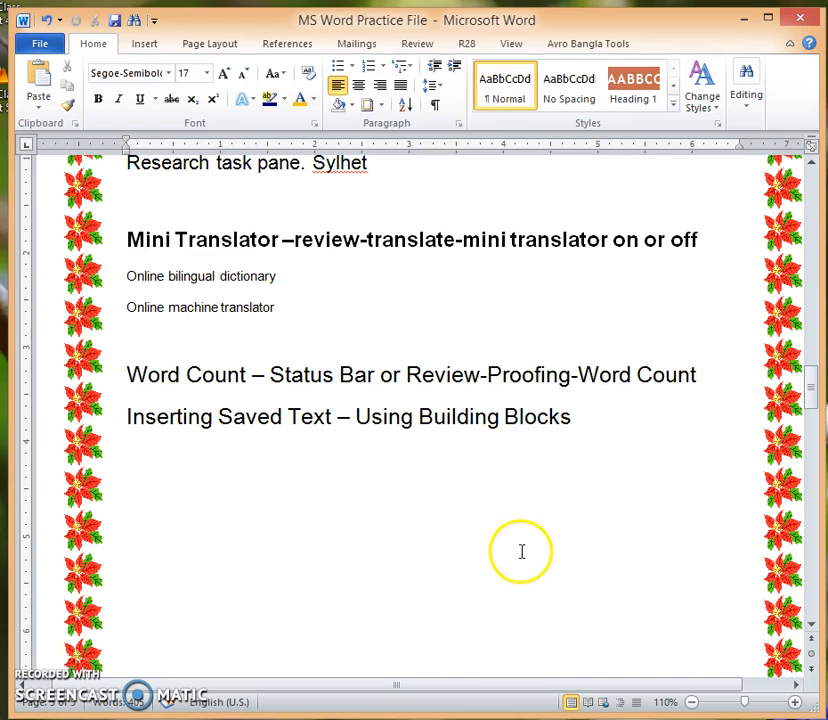
pyautogui.scroll(-1, 505, 510)
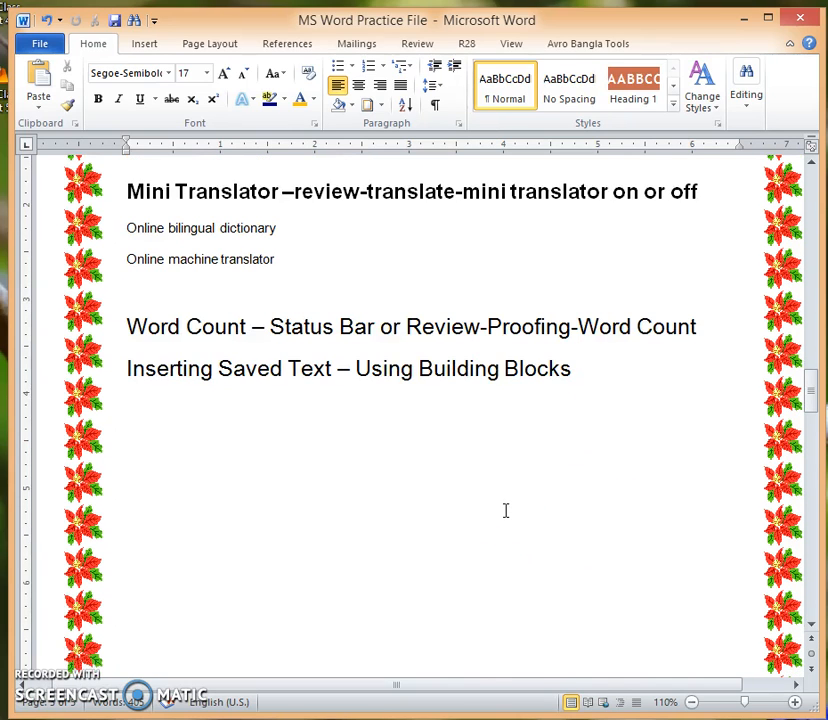
pyautogui.scroll(-1, 505, 510)
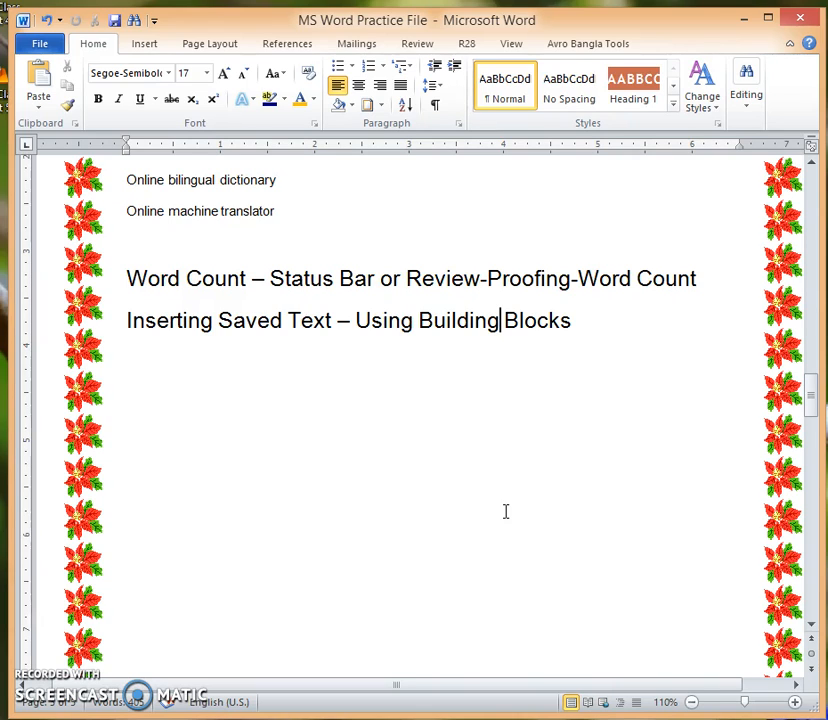
pyautogui.click(484, 536)
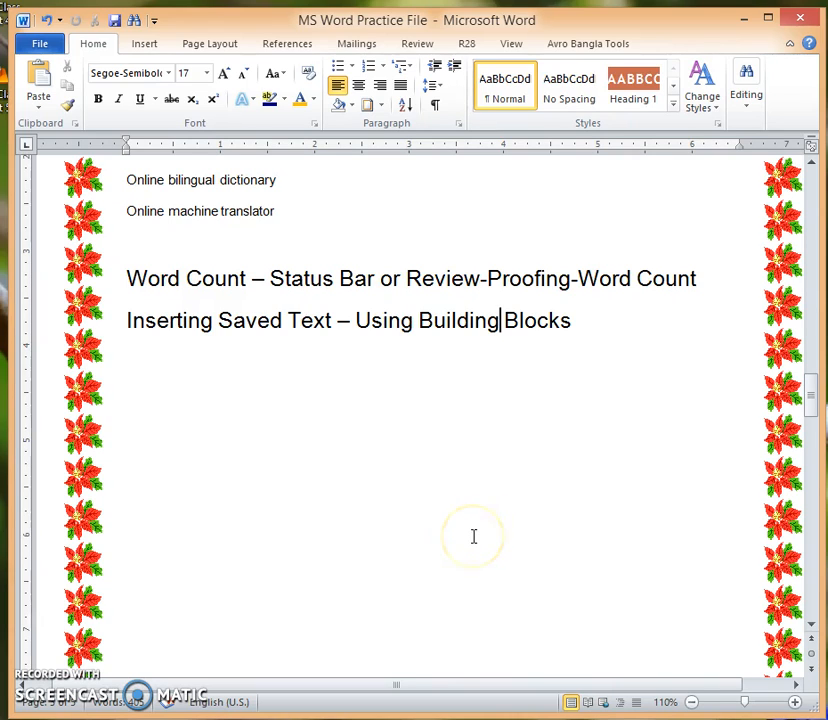